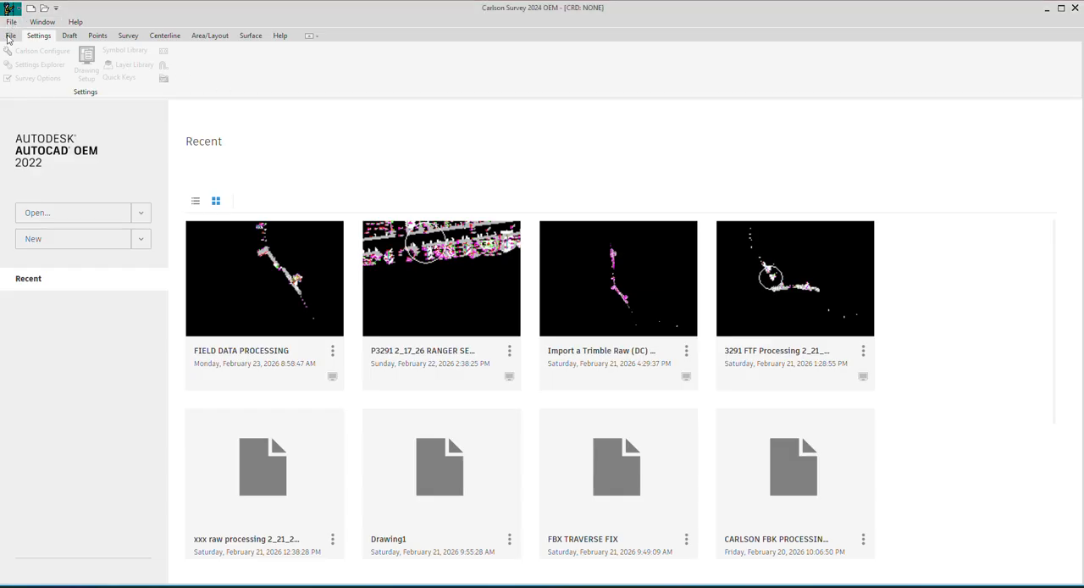
Create a new drawing from the template Carlson Miissouri City 2_23_2026.dwt in the Template folder of 112 TEST RAW DATA PROCESSING.
left_click(10, 21)
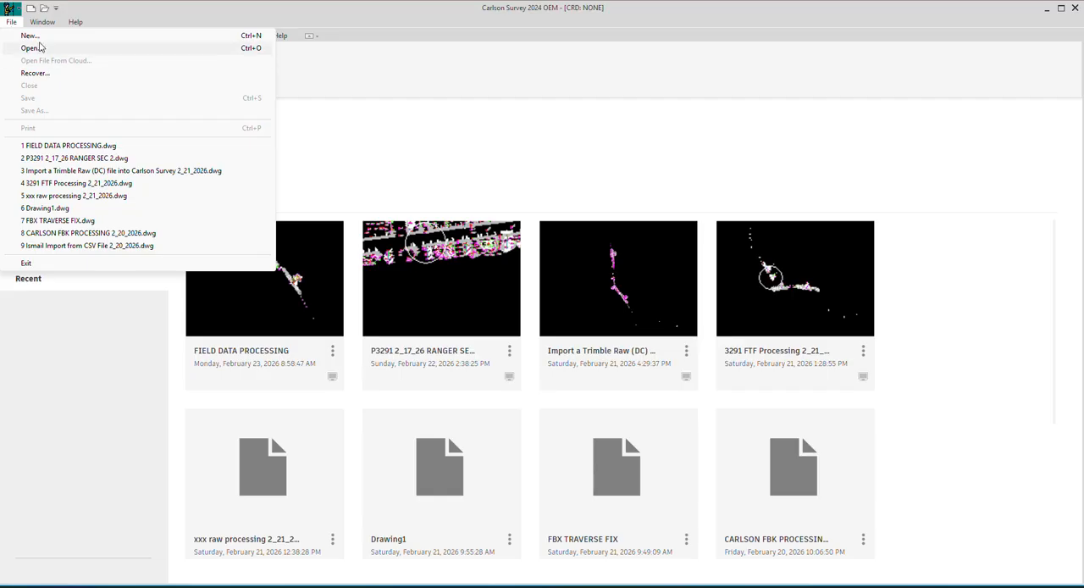
left_click(34, 38)
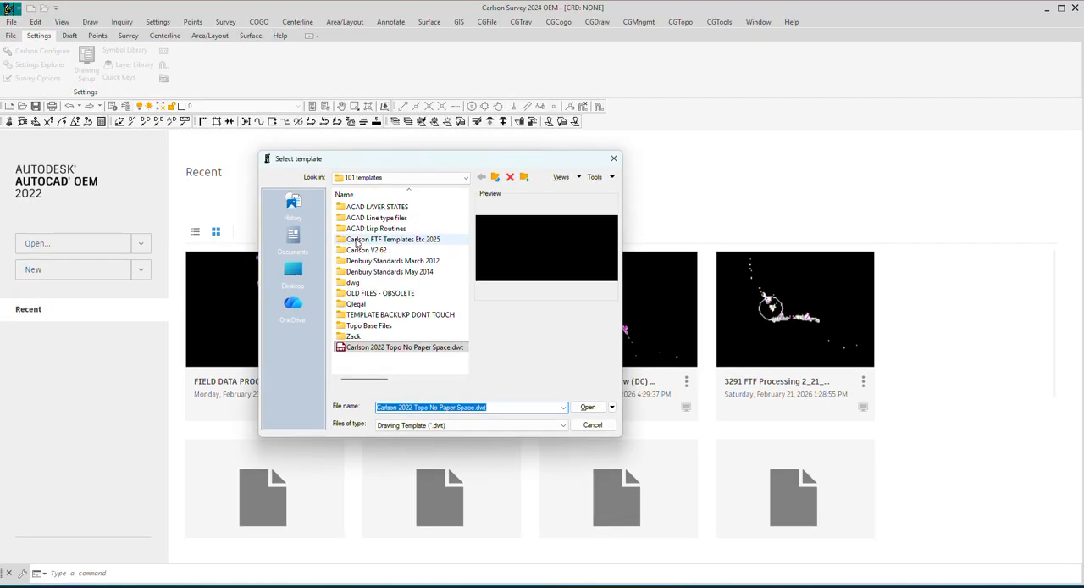
left_click(495, 176)
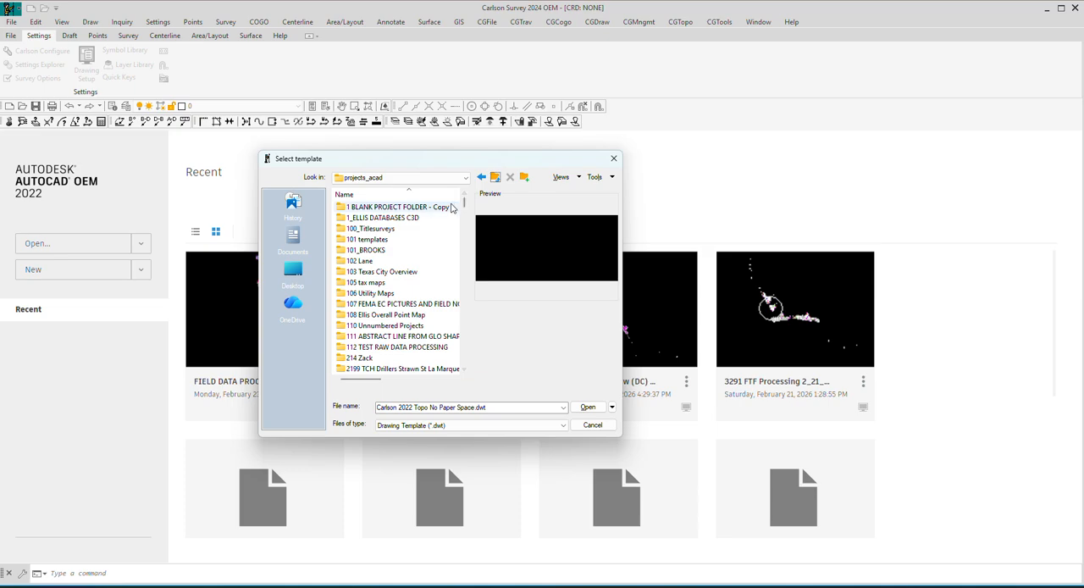
scroll(385, 364, "down", 1)
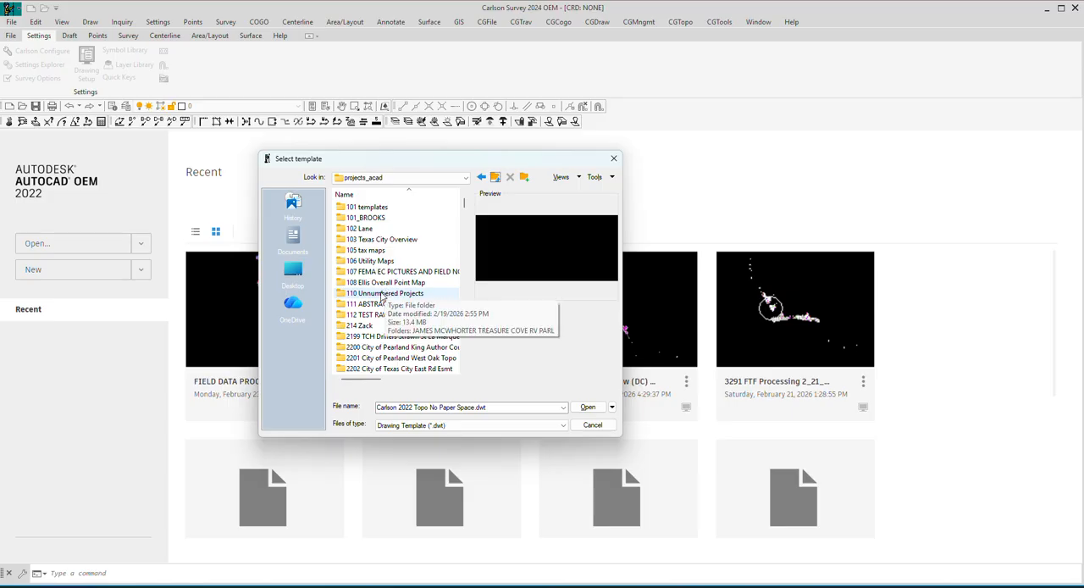
left_click(367, 314)
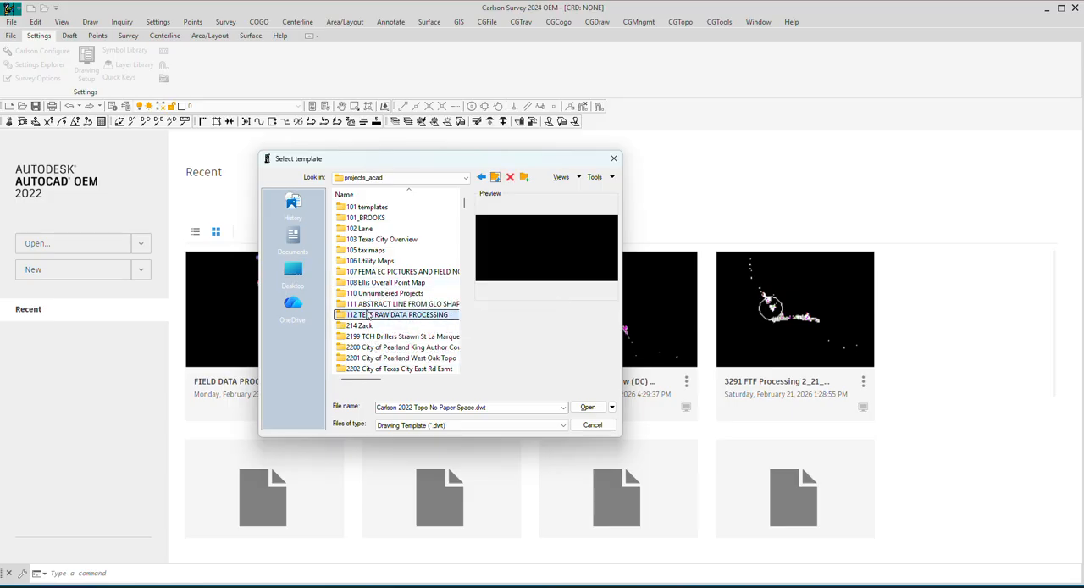
double_click(368, 314)
left_click(362, 270)
left_click(362, 270)
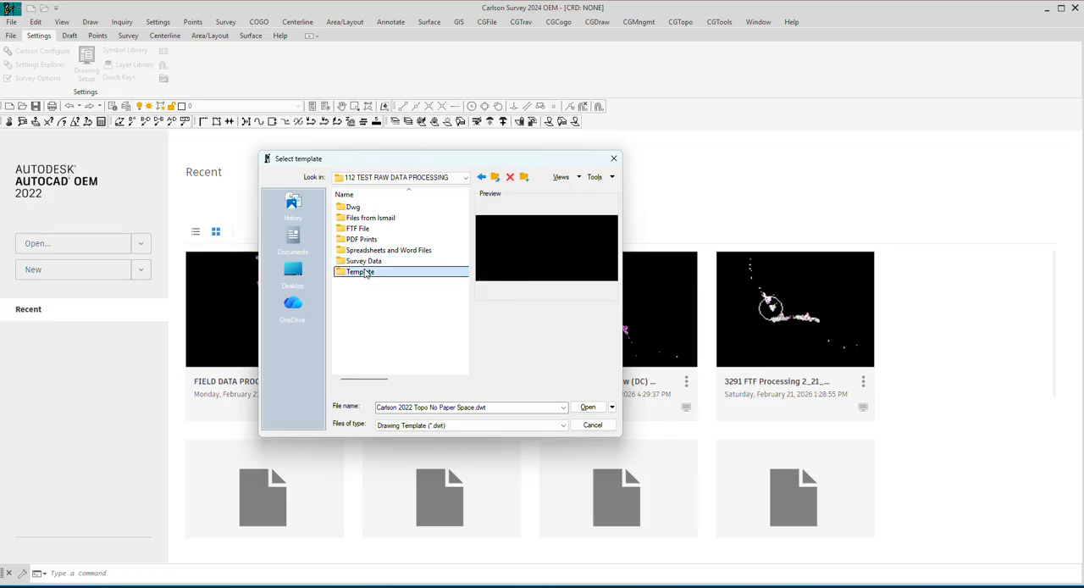
double_click(354, 272)
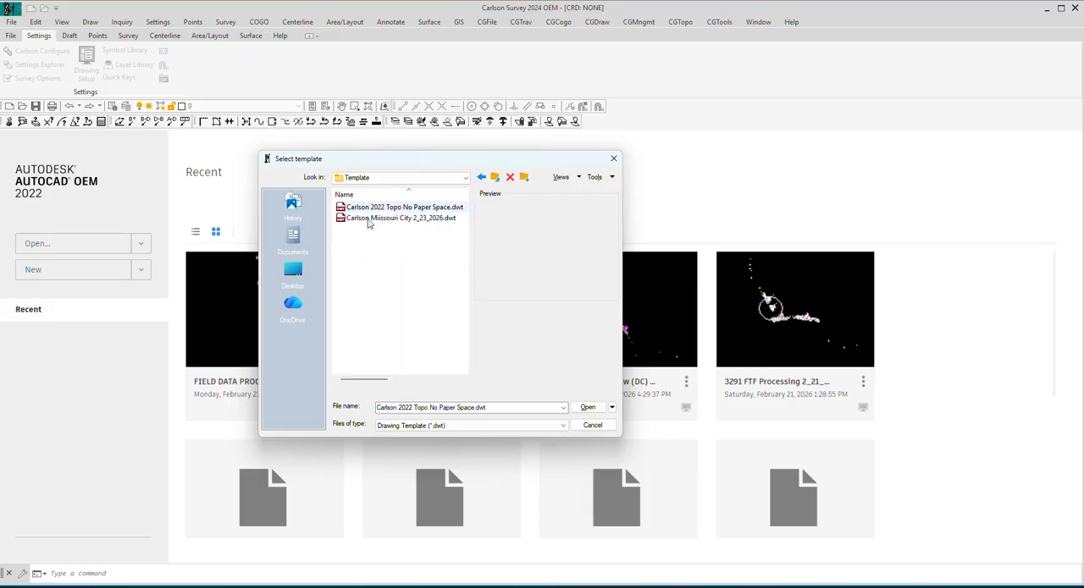
left_click(369, 218)
left_click(588, 407)
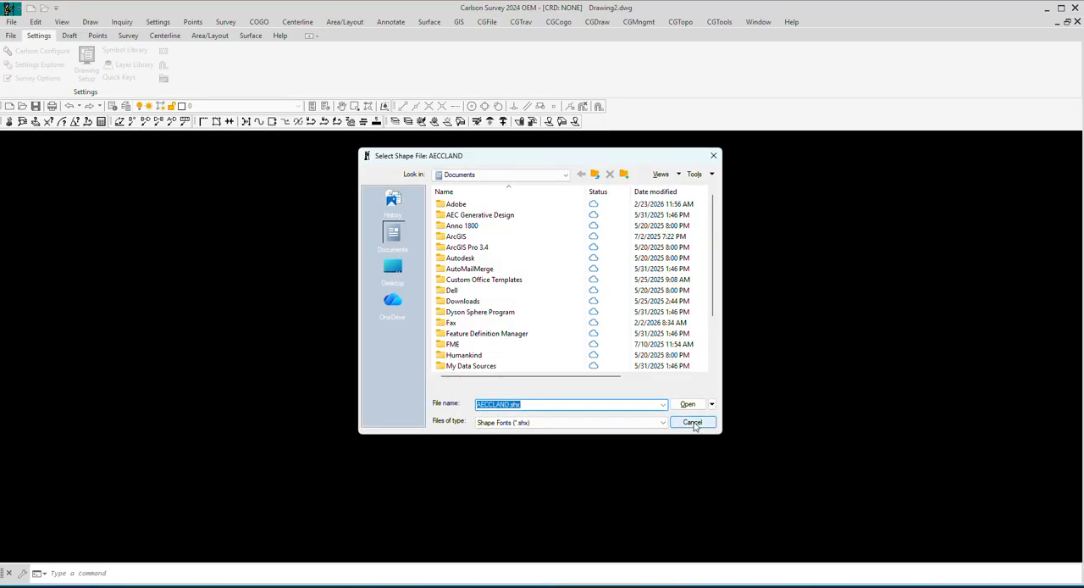
Skip locating the AECCLAND shape file and accept showing proxy graphics for the custom objects.
left_click(692, 423)
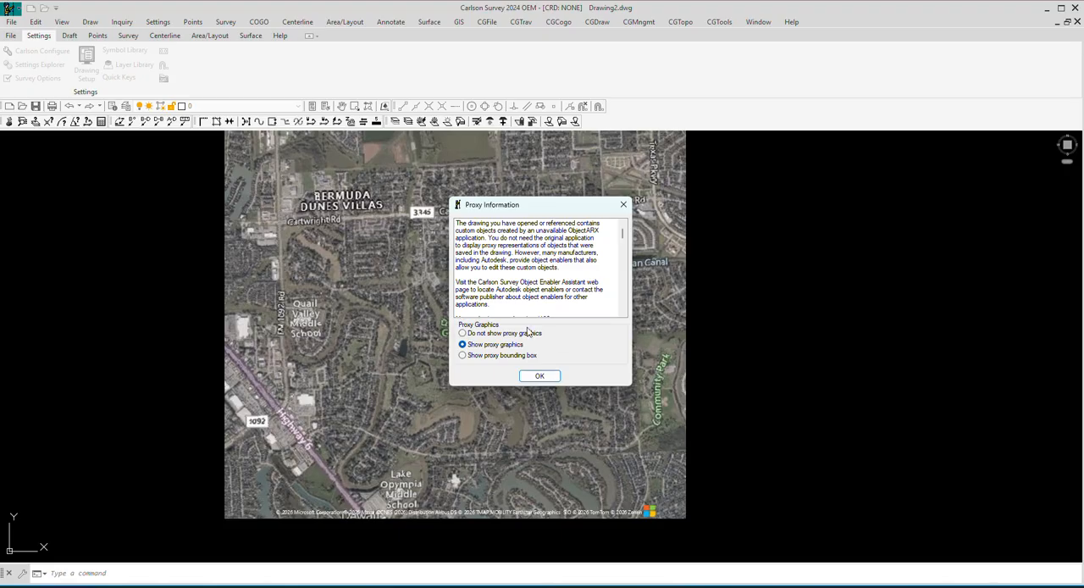
left_click(540, 375)
left_click(543, 377)
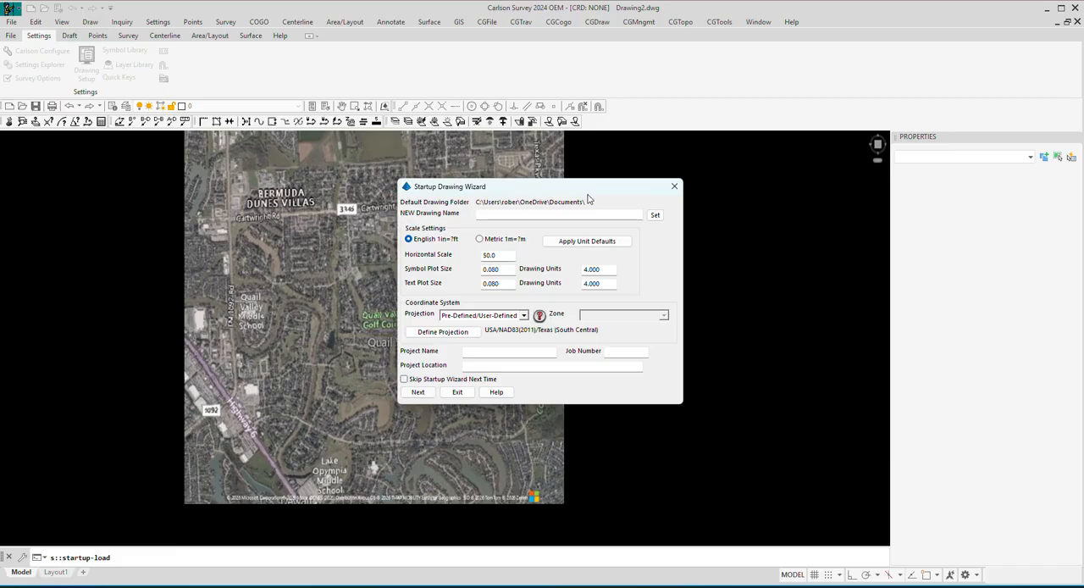
Set the new drawing name to the existing FIELD DATA PROCESSING.dwg in the project's Survey Data folder.
left_click(656, 215)
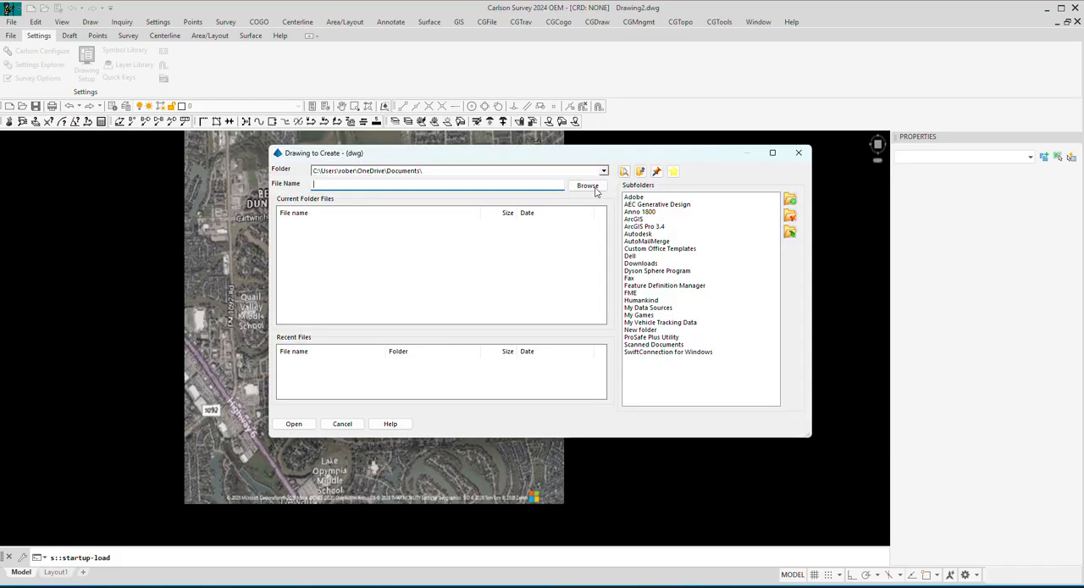
left_click(598, 171)
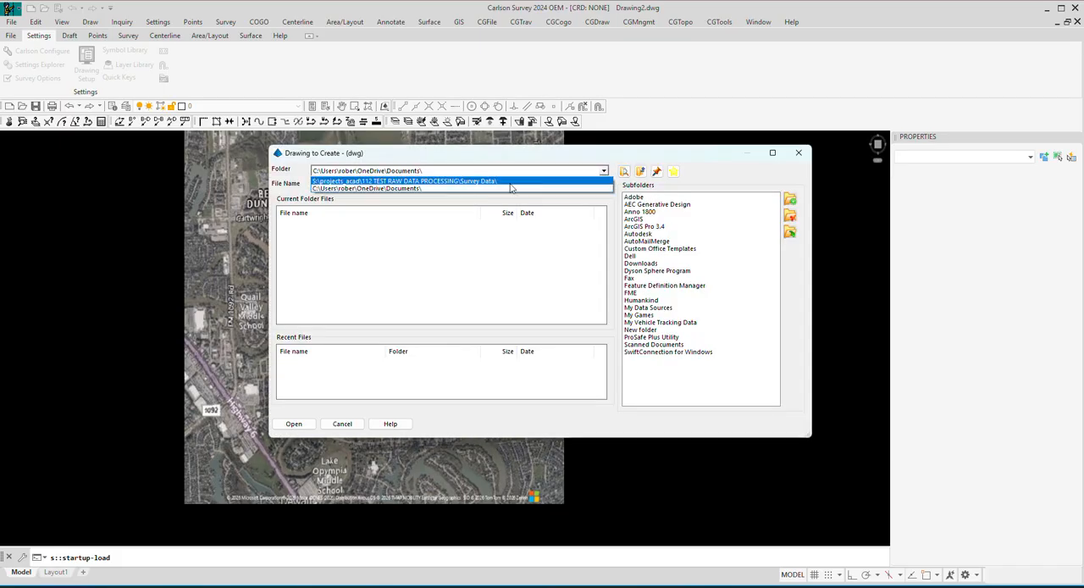
left_click(394, 182)
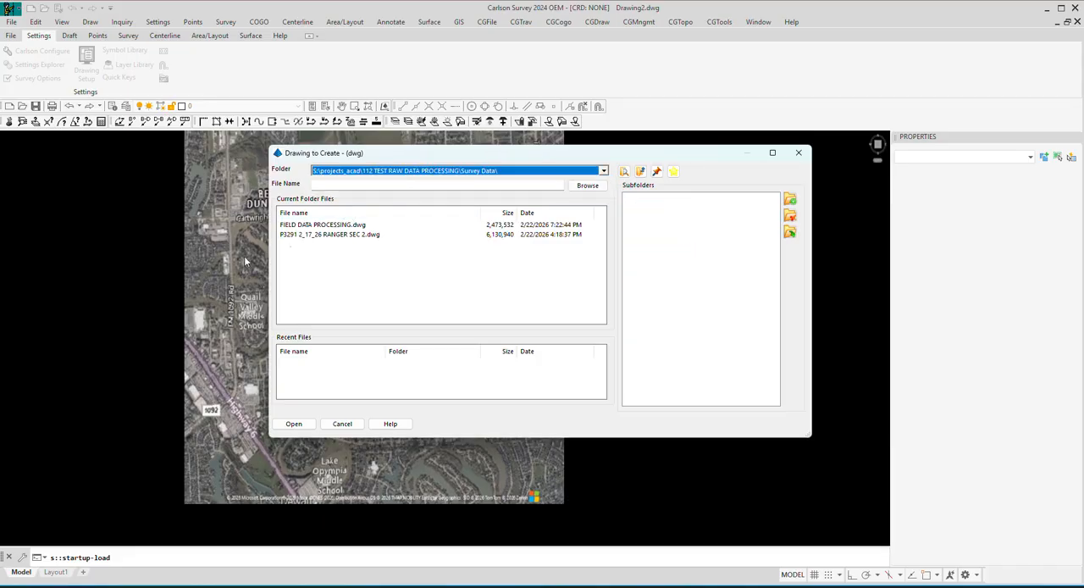
left_click(328, 225)
left_click(294, 424)
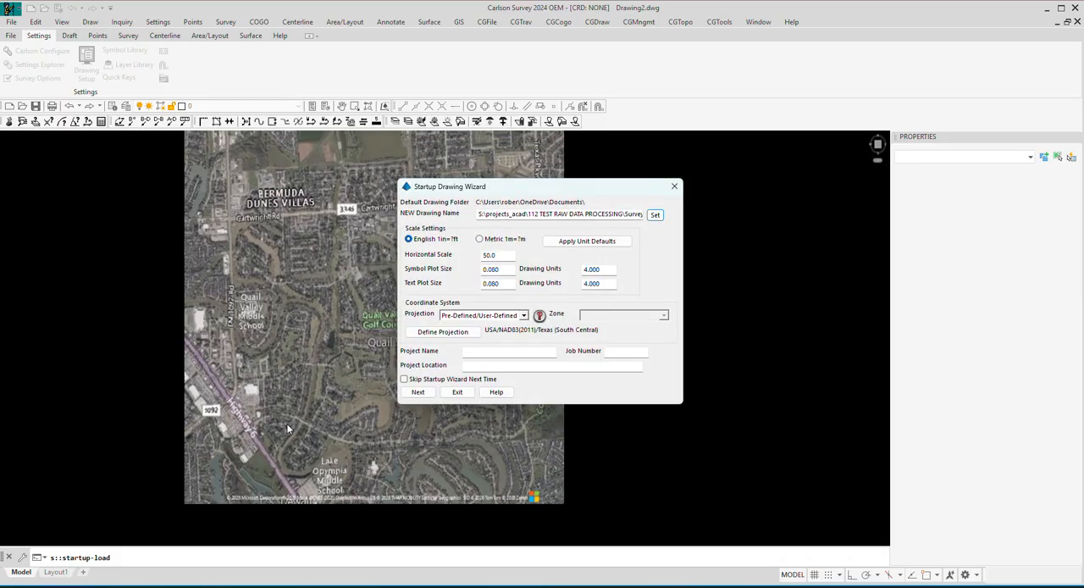
Set the horizontal scale to 40, replace the existing drawing file, and accept the wizard's data files with point import set to None.
left_click_drag(507, 256, 416, 271)
type("40")
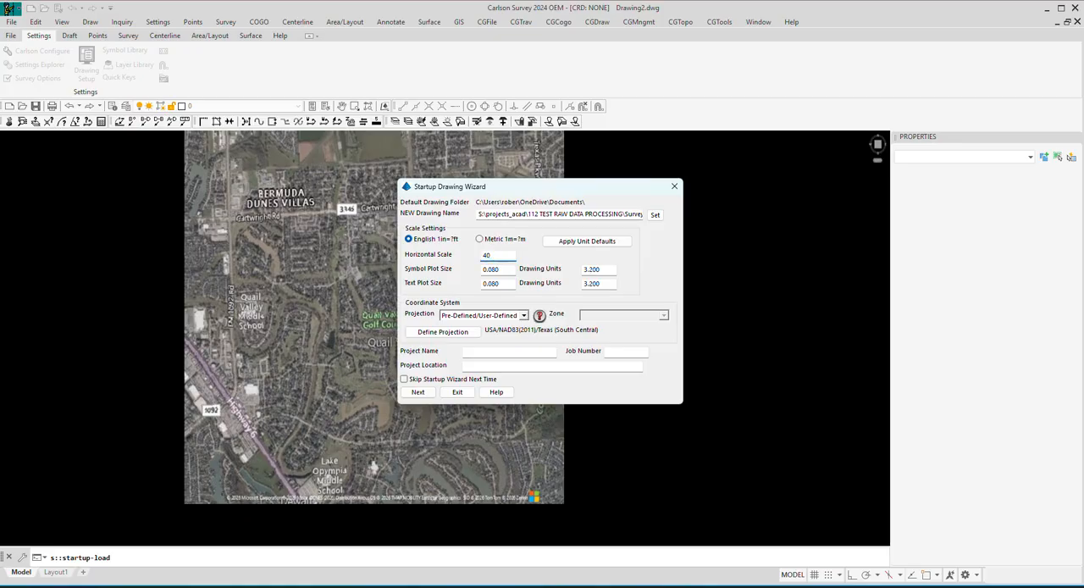
left_click(419, 392)
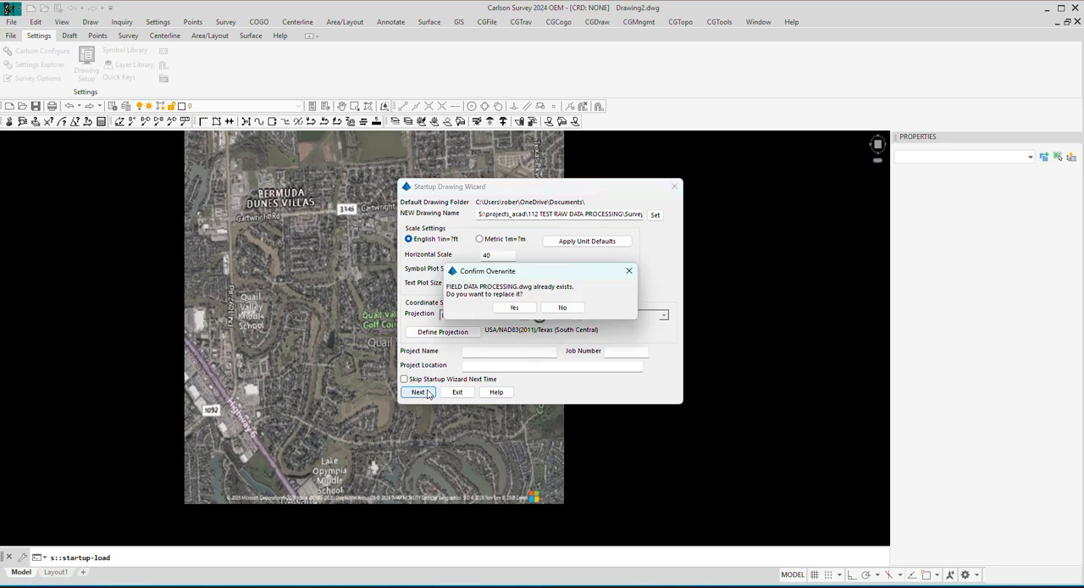
left_click(515, 308)
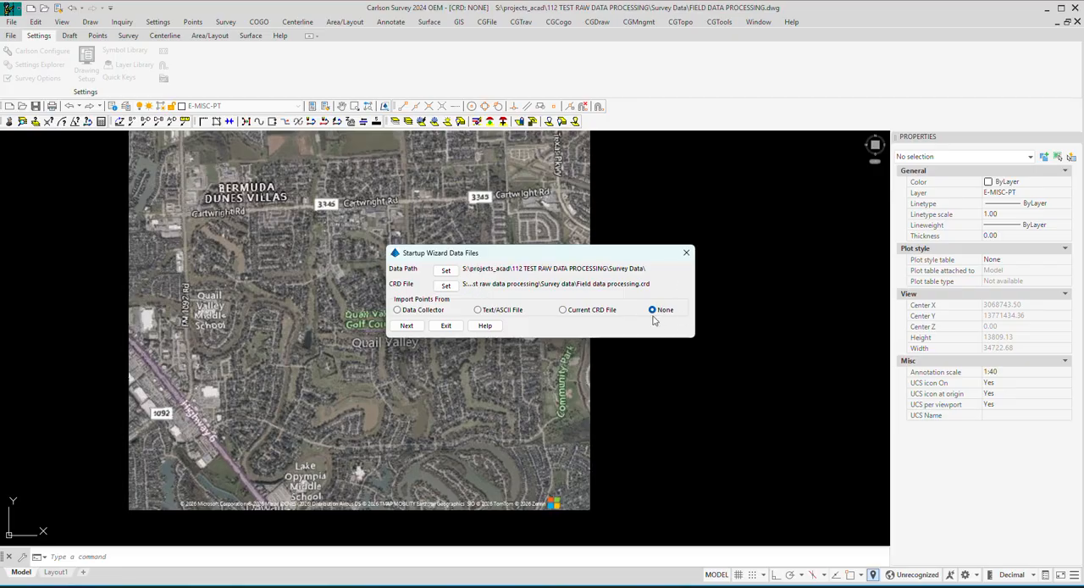
left_click(407, 327)
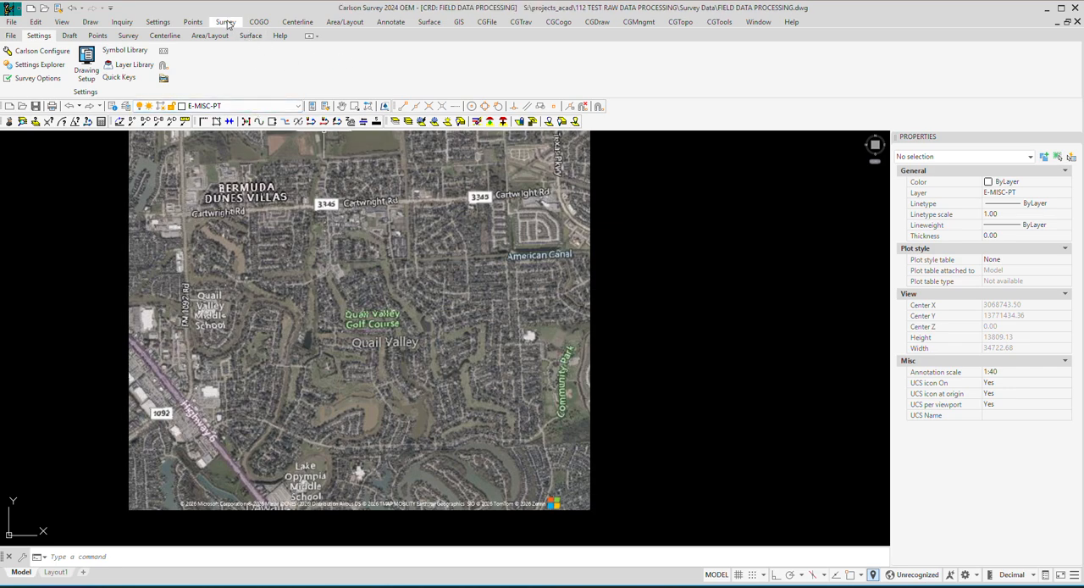
Open the Edit-Process Raw Data editor for the survey.
left_click(227, 23)
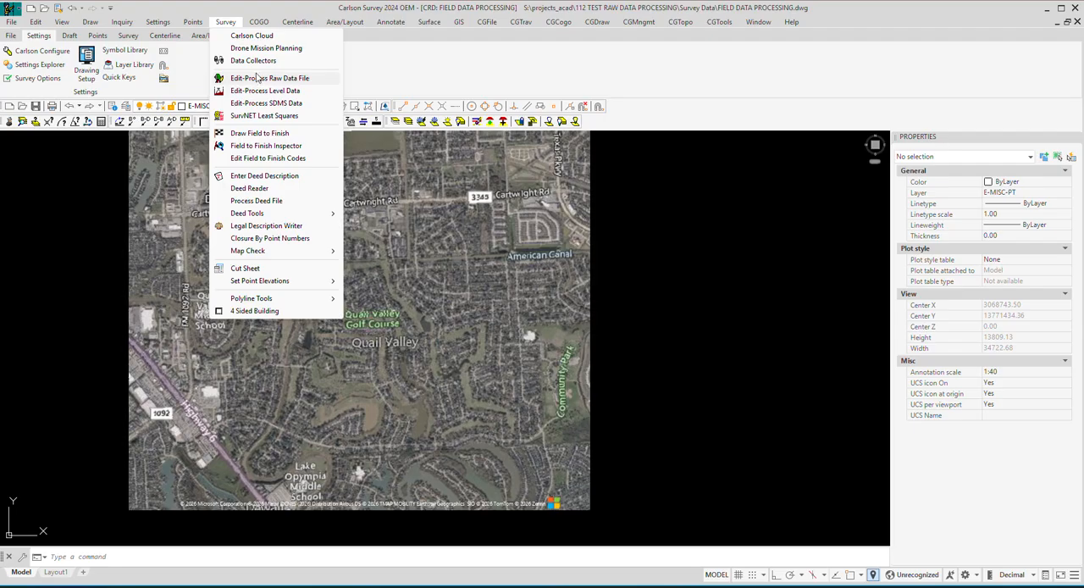
left_click(127, 37)
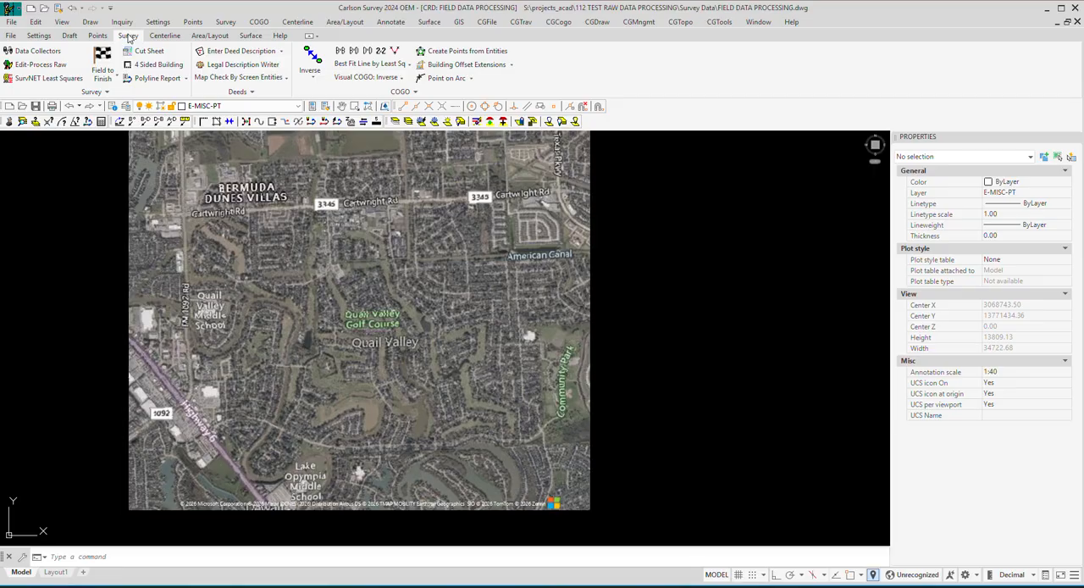
left_click(34, 68)
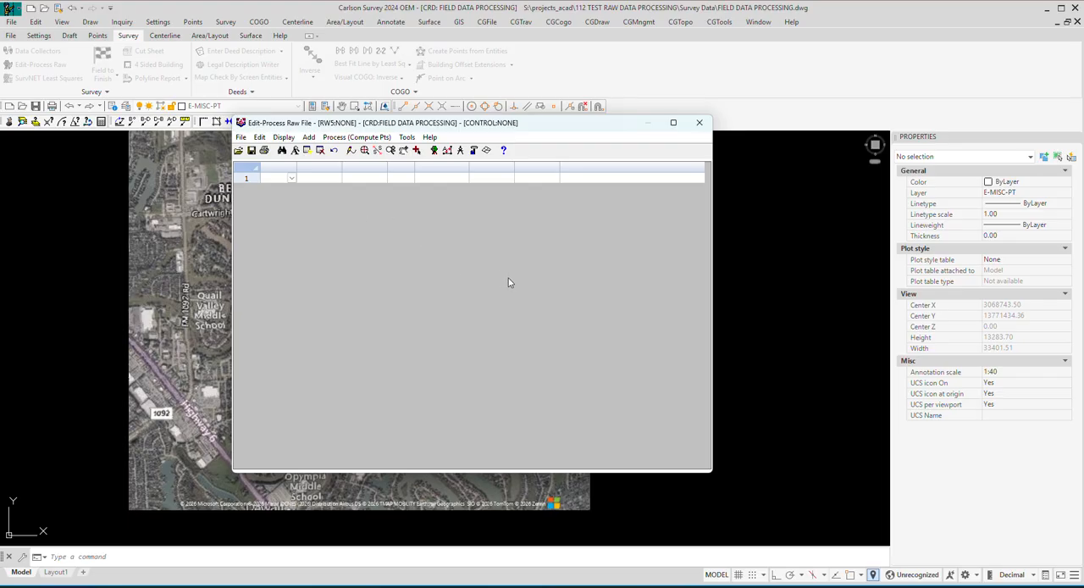
Import the Trimble raw file P3291 TRIMBLE MISSOURI CITY.dc, storing grid positions as points and leaving distances unadjusted for prism constants.
left_click(242, 138)
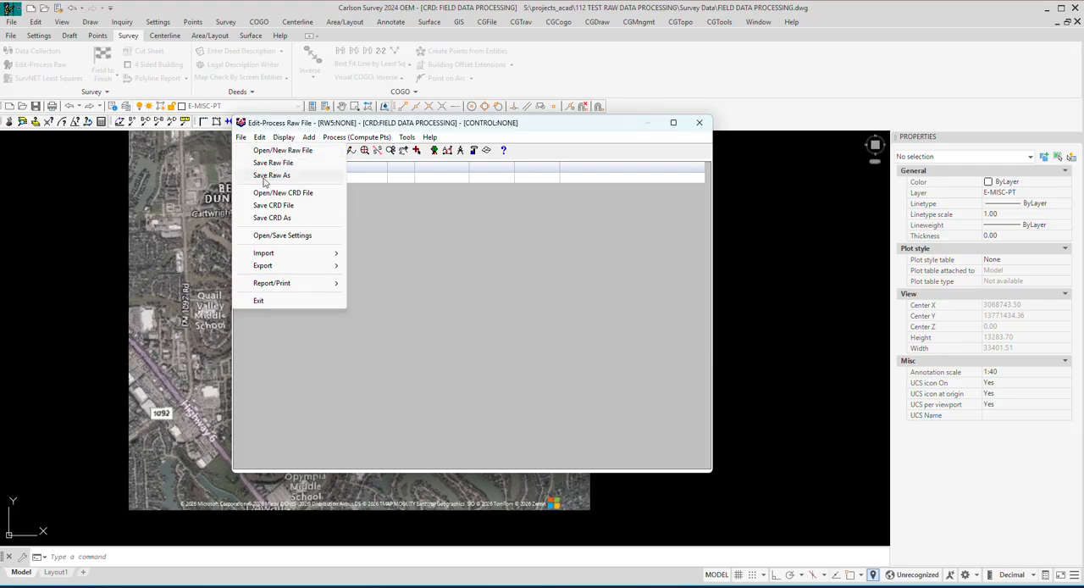
mouse_move(267, 254)
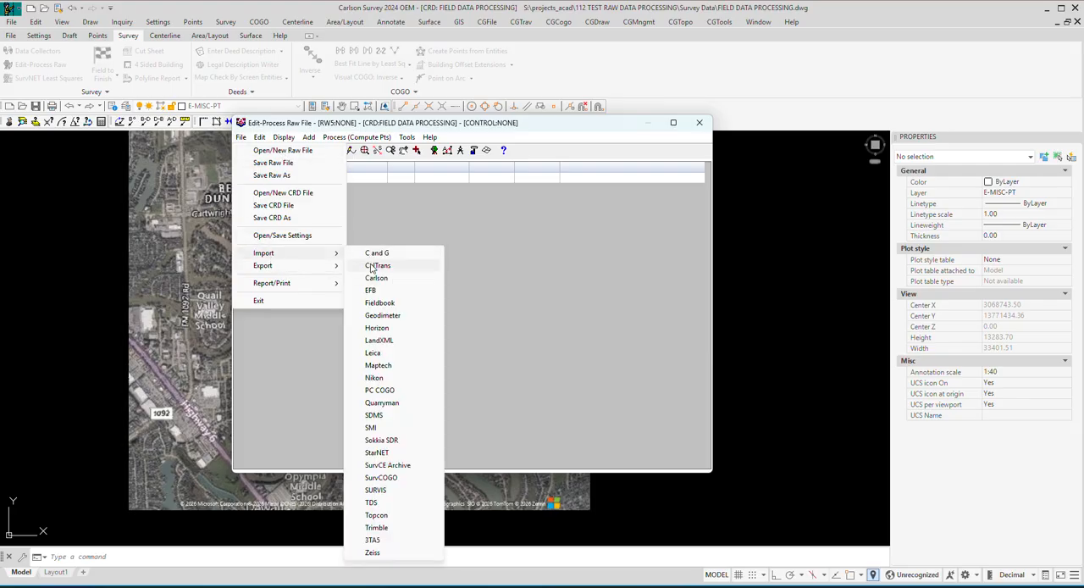
left_click(376, 527)
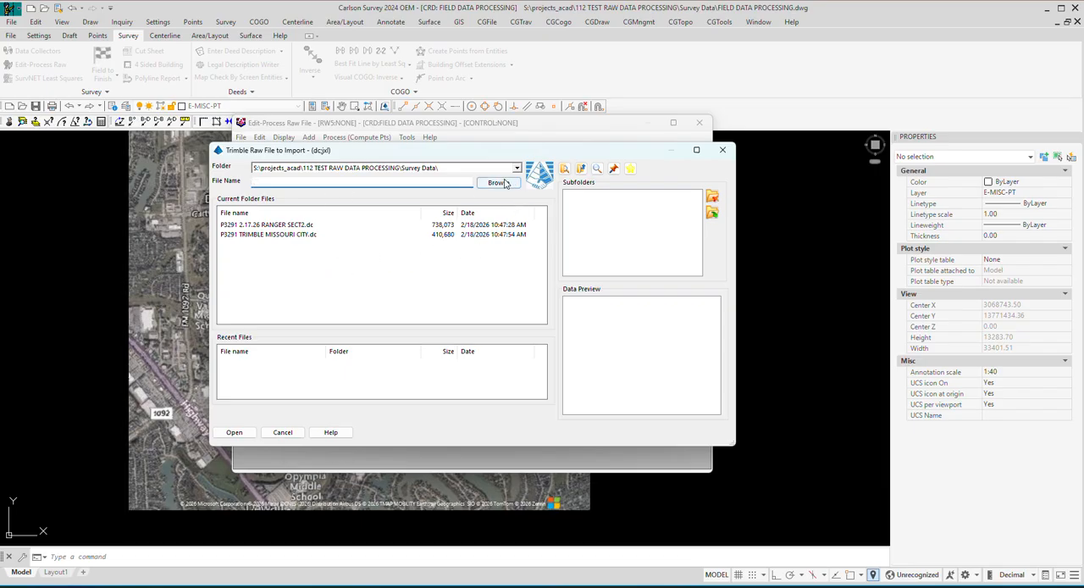
left_click(268, 235)
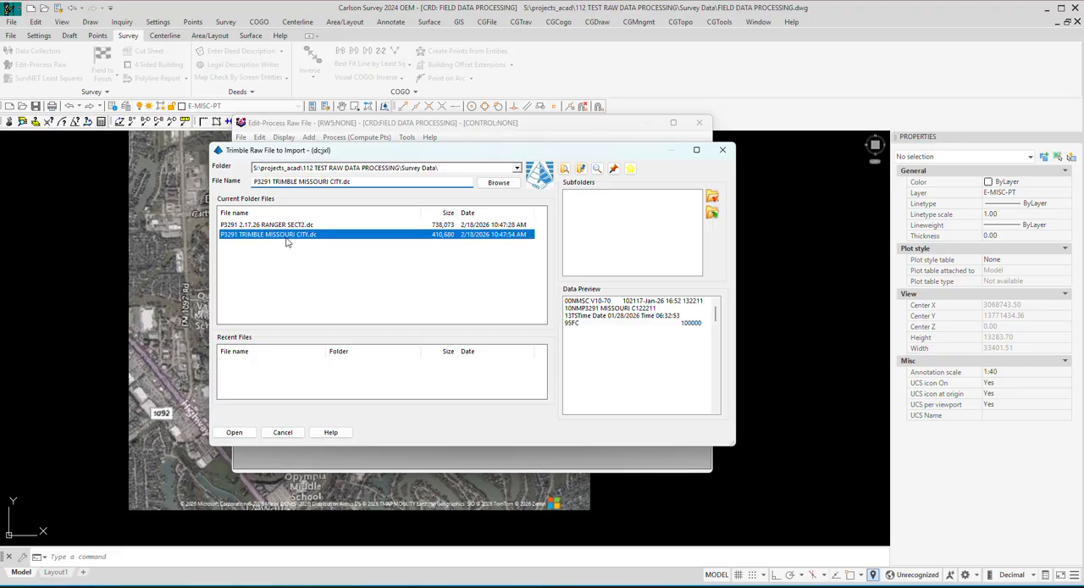
left_click(234, 432)
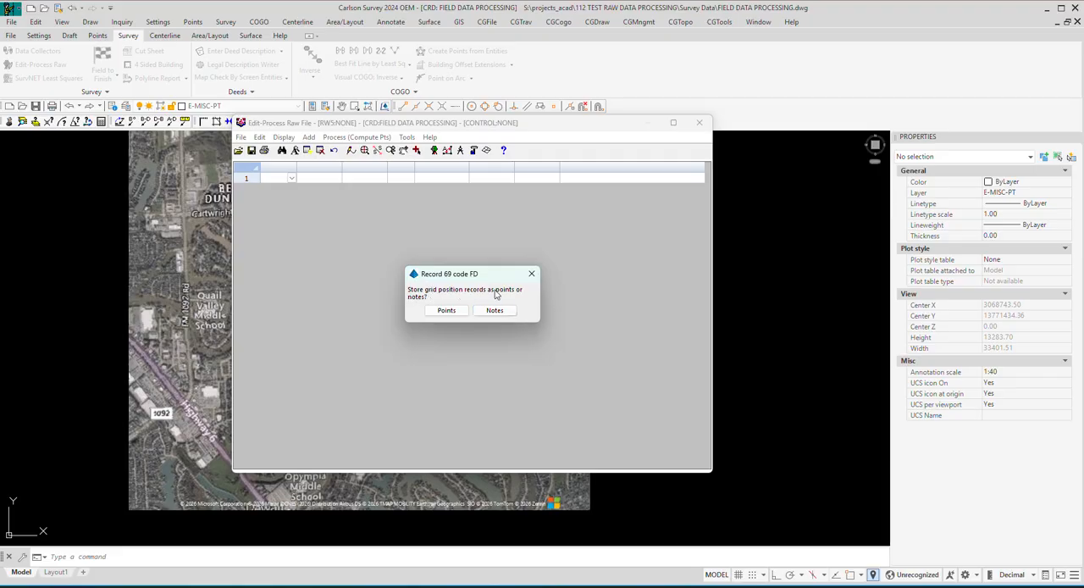
left_click(446, 311)
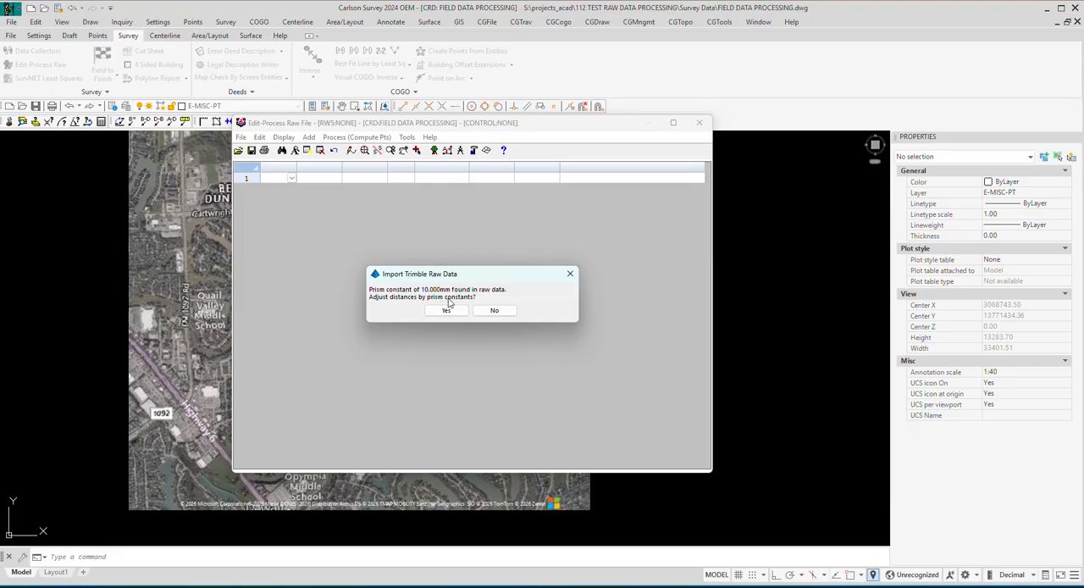
left_click(494, 310)
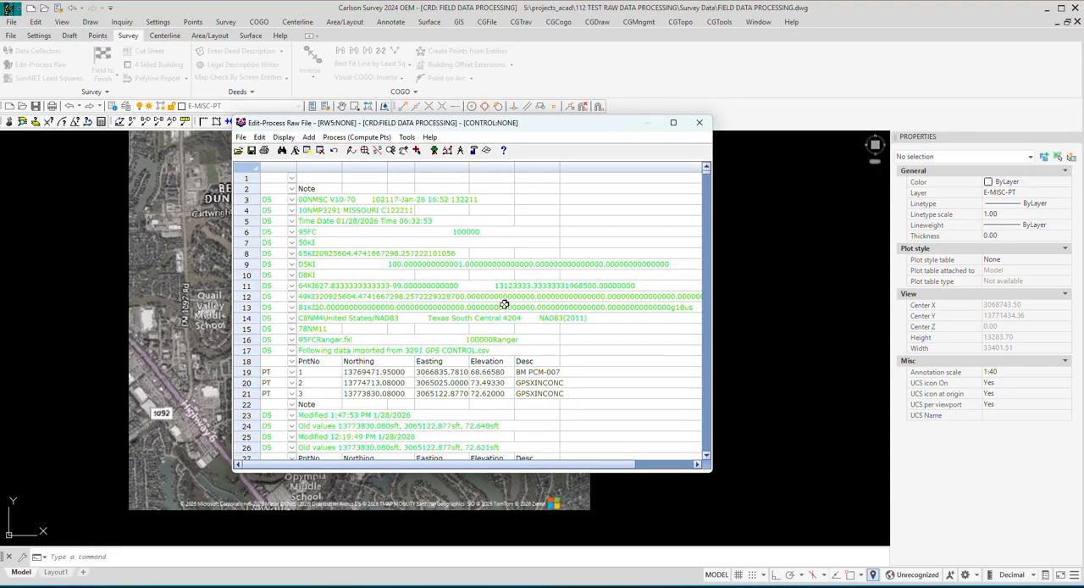
Examine the imported raw data: record type codes, control points and notes, and the first setup's instrument heights, backsight and angle measurements.
left_click(291, 200)
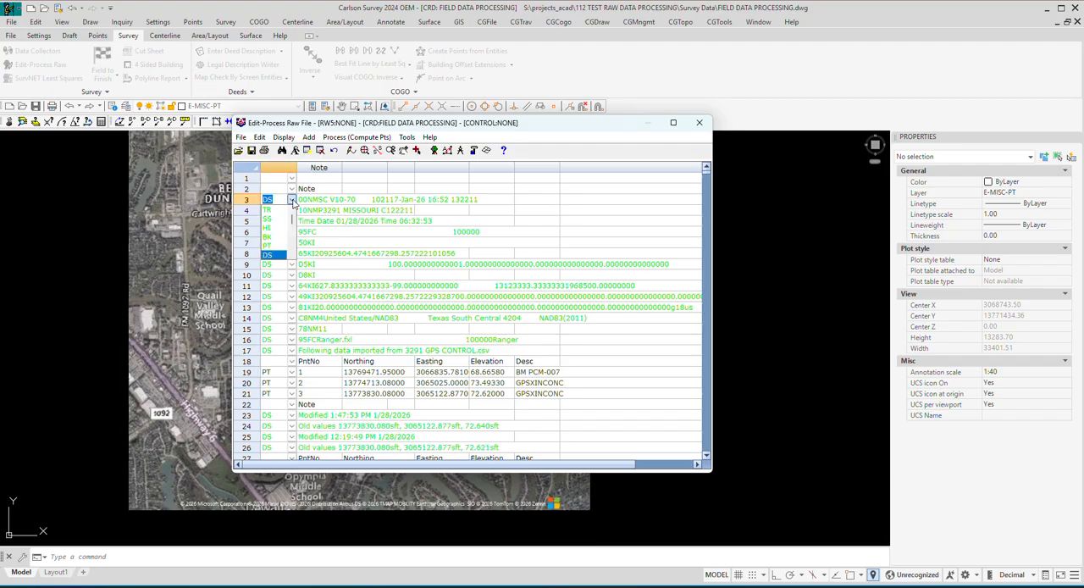
left_click(291, 201)
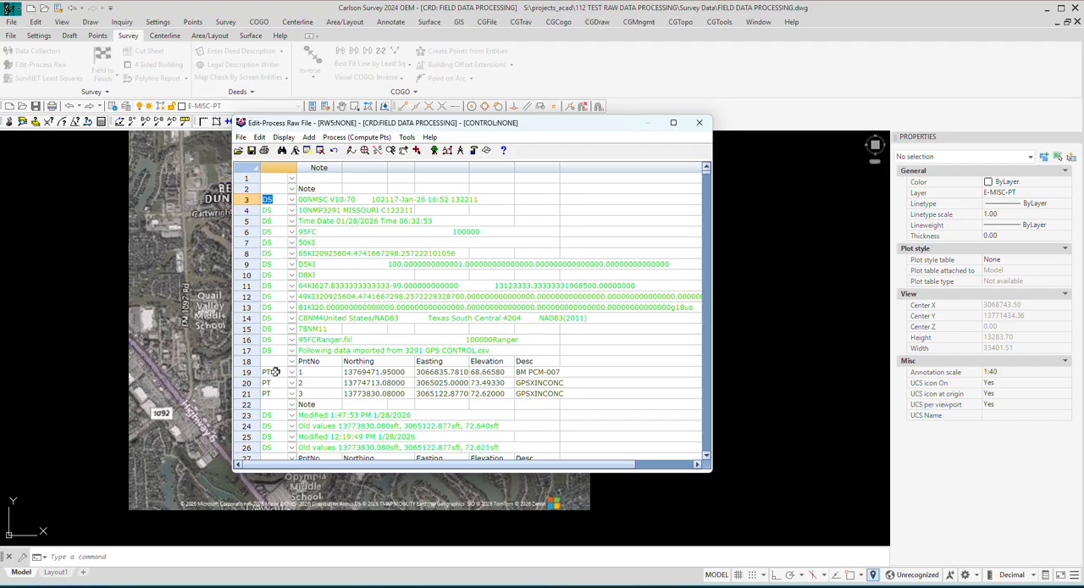
scroll(275, 370, "down", 2)
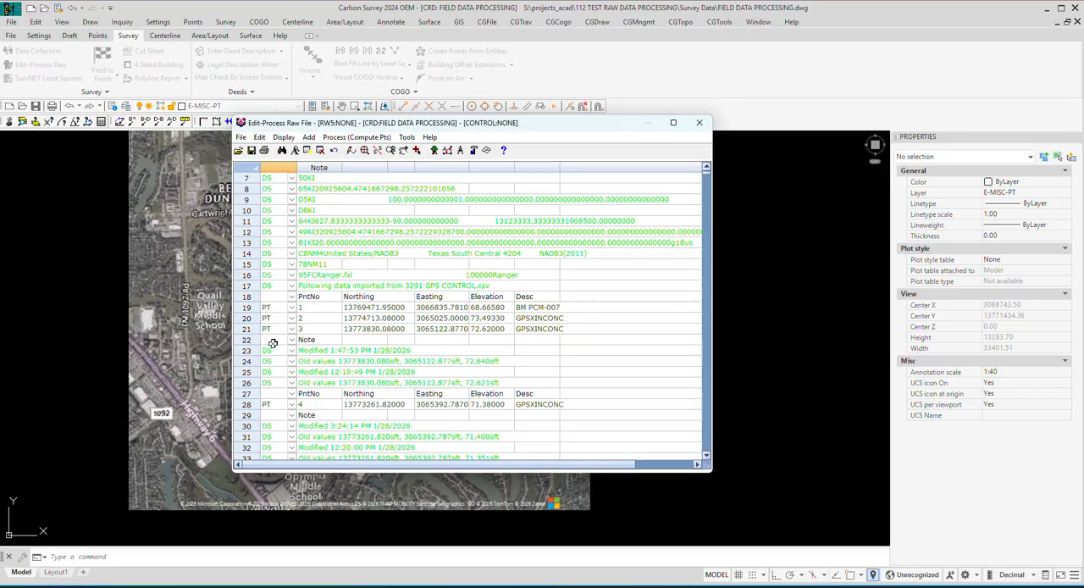
scroll(271, 343, "down", 2)
scroll(577, 305, "down", 2)
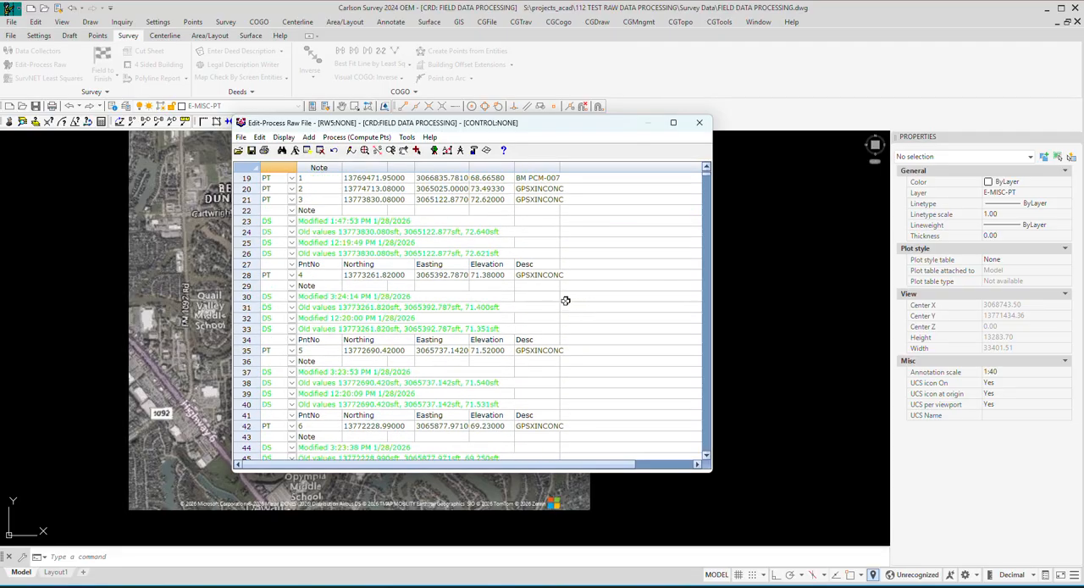
scroll(331, 363, "down", 8)
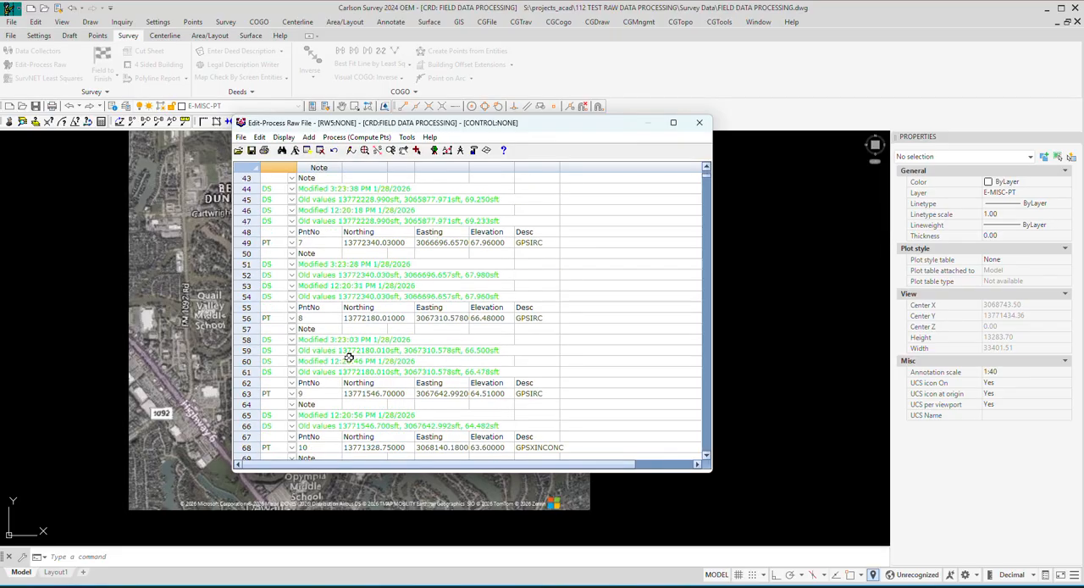
scroll(348, 357, "down", 9)
scroll(302, 323, "down", 3)
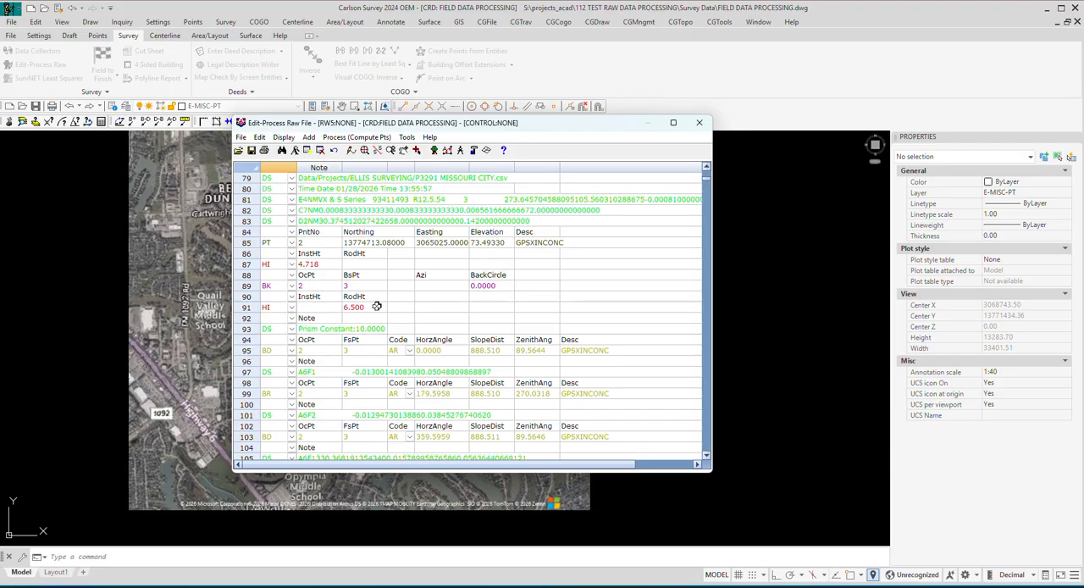
scroll(376, 307, "down", 1)
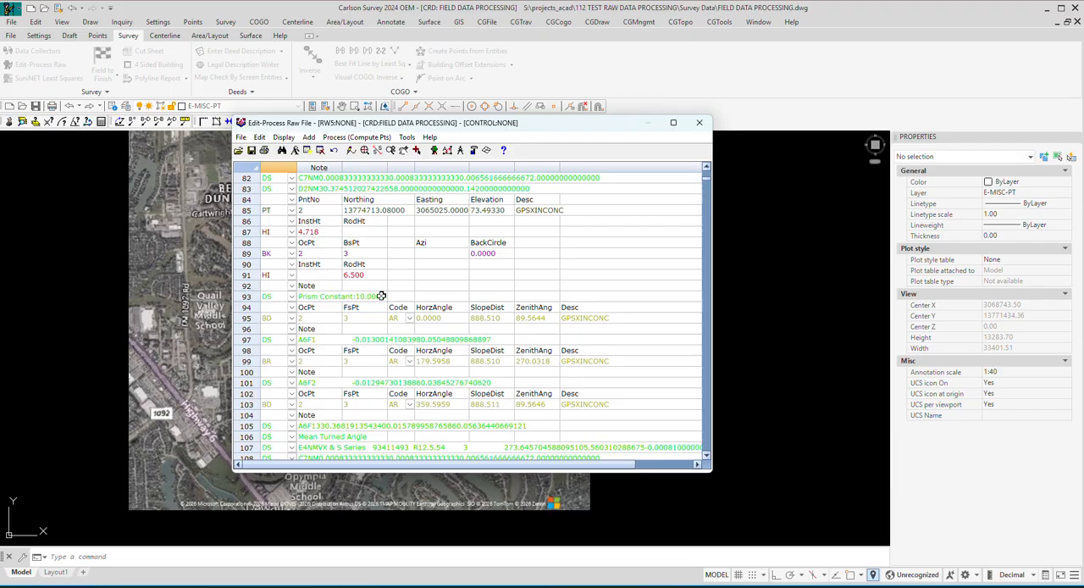
Examine the point 2 setup's direct and reverse backsight readings to point 3 and its foresights to control points 12 through 16.
scroll(382, 296, "down", 1)
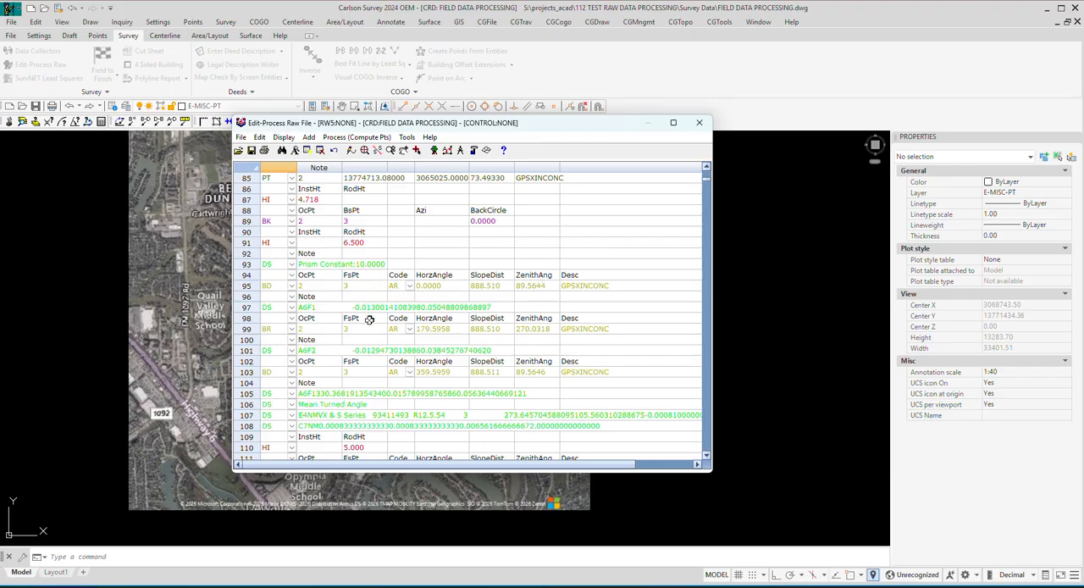
scroll(368, 329, "down", 1)
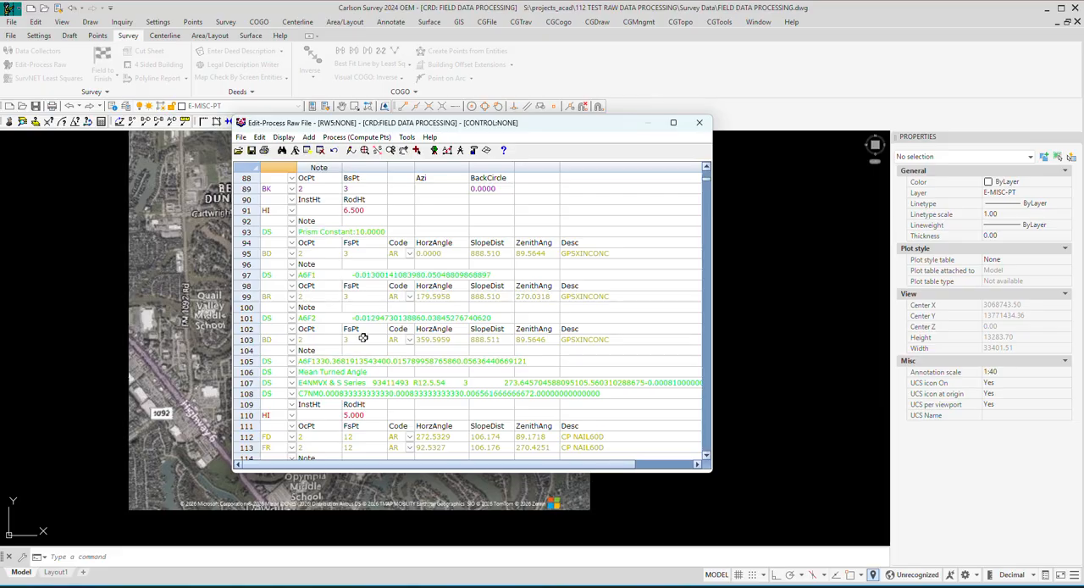
scroll(369, 338, "down", 2)
scroll(377, 338, "down", 2)
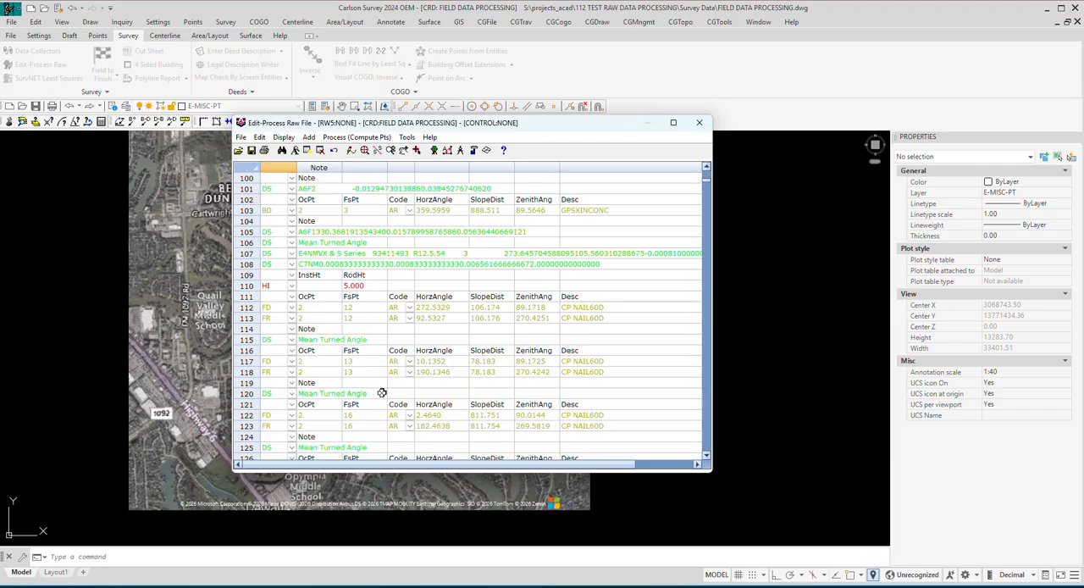
scroll(382, 393, "down", 3)
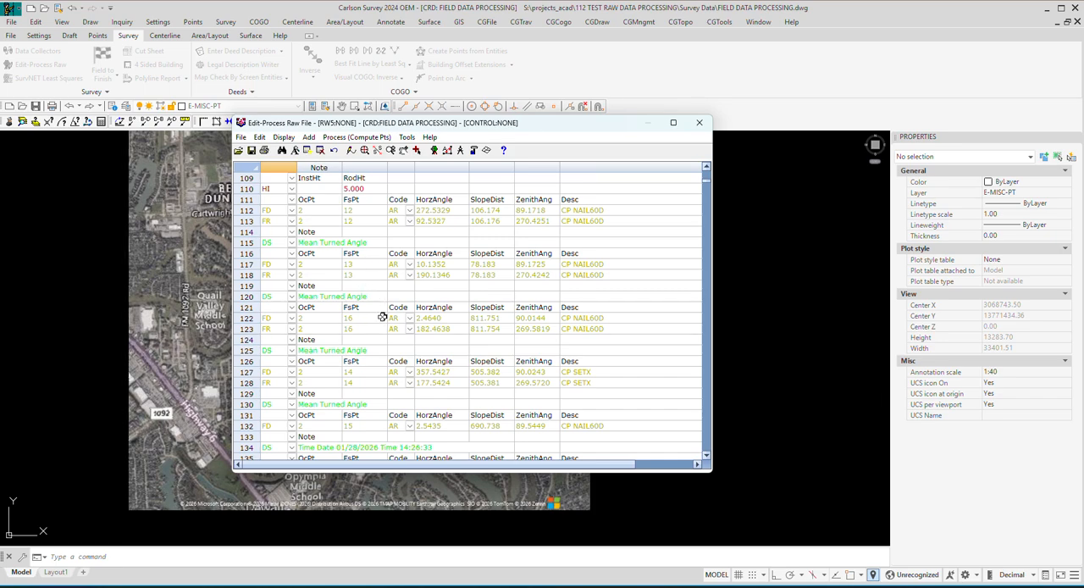
scroll(382, 317, "down", 5)
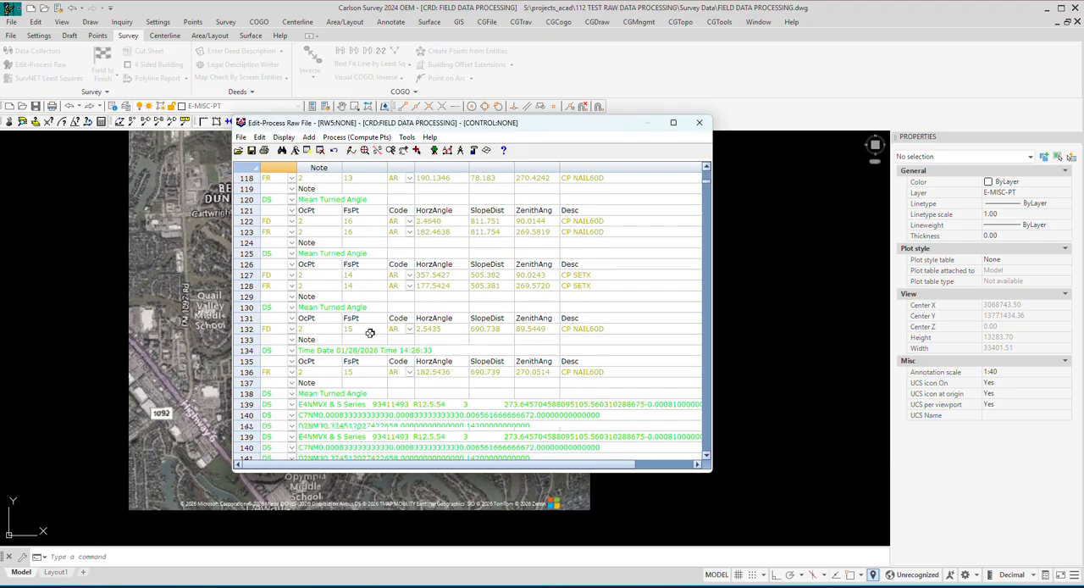
scroll(369, 329, "down", 5)
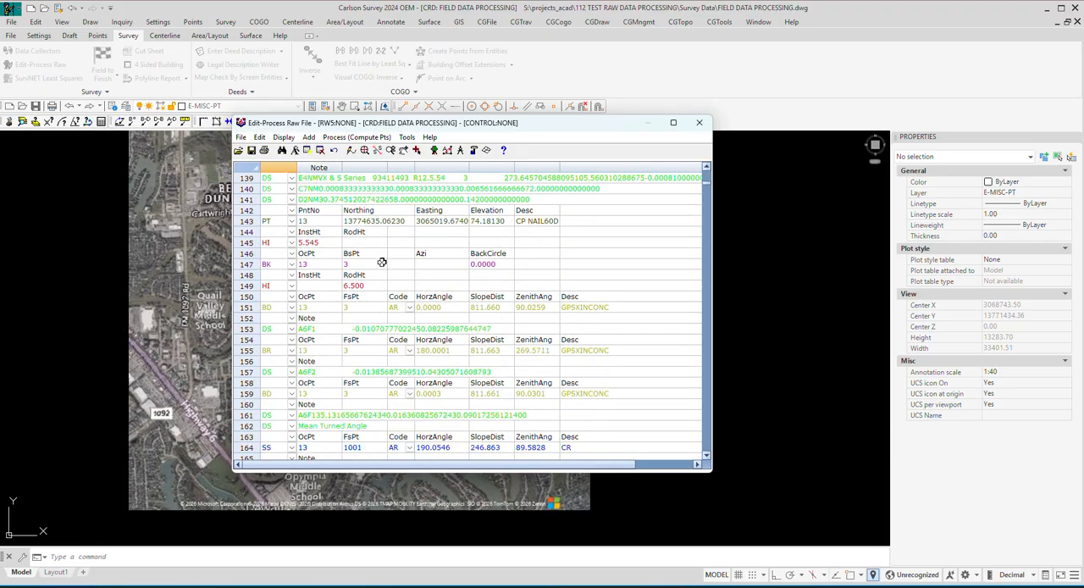
Examine the setup at point 13 with its sideshots and deleted-shot notes, and the setup at point 12 with its backsight readings.
scroll(383, 263, "down", 5)
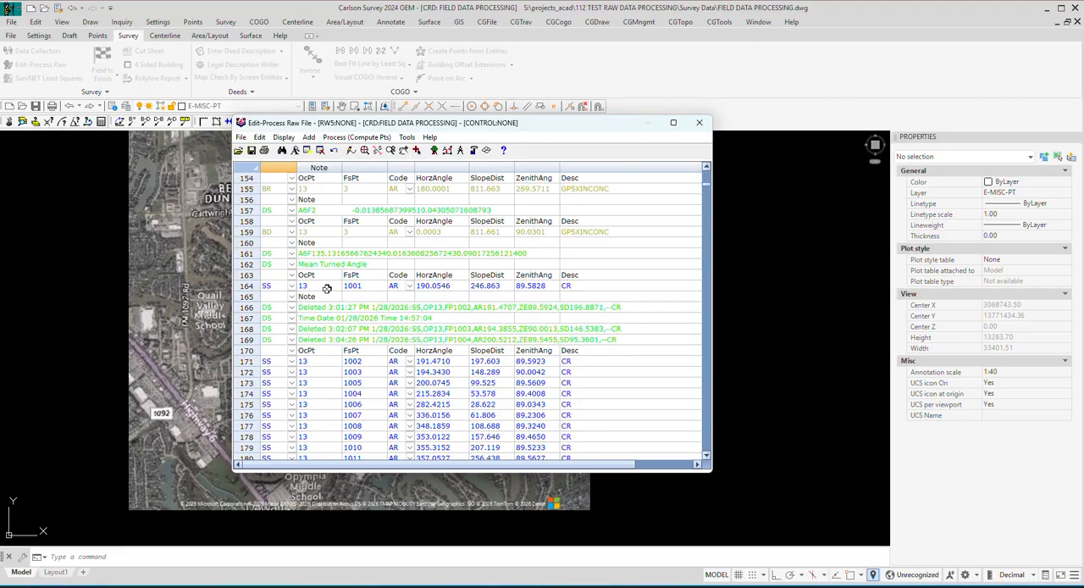
scroll(346, 295, "down", 1)
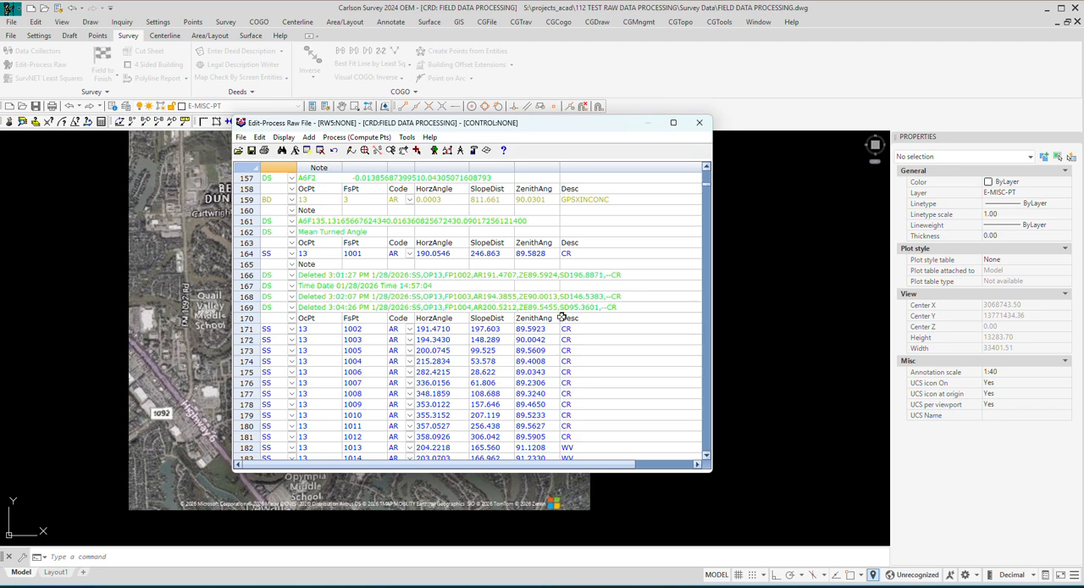
scroll(586, 434, "down", 1)
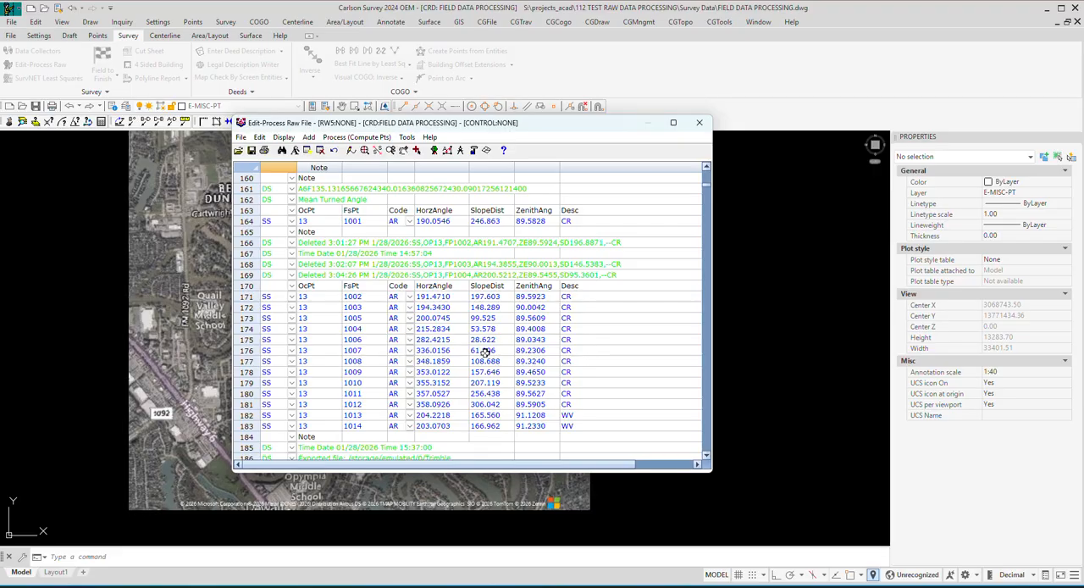
scroll(481, 349, "down", 7)
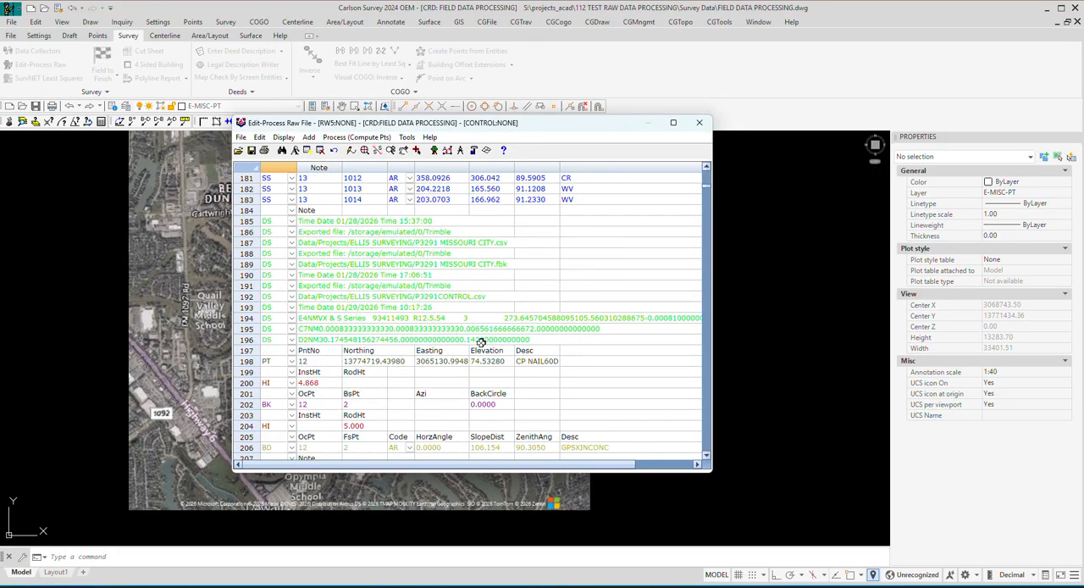
scroll(482, 341, "down", 2)
scroll(366, 365, "down", 1)
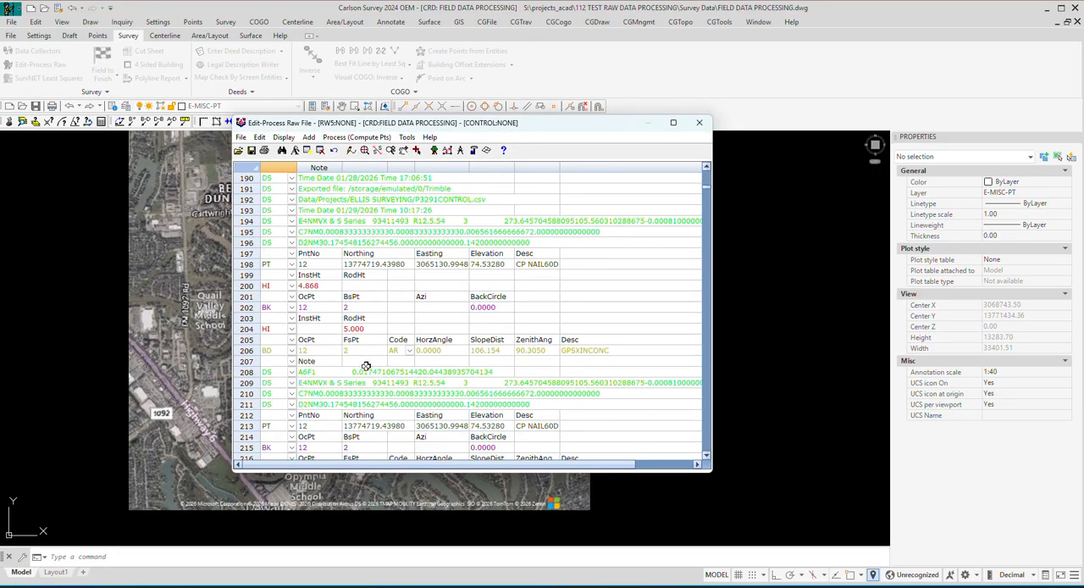
scroll(368, 360, "down", 4)
scroll(369, 353, "down", 6)
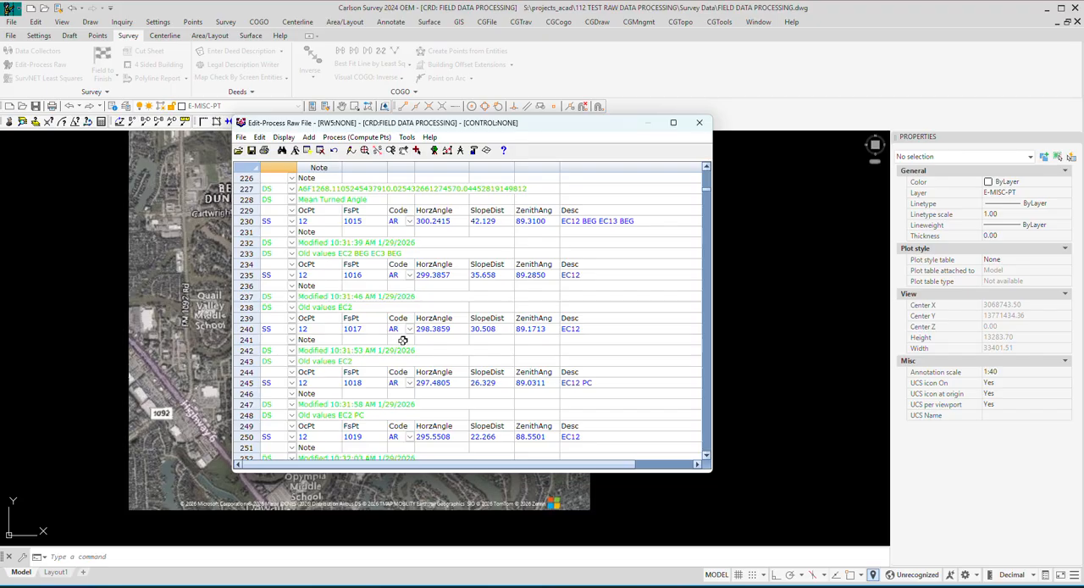
Change the occupied point in the second backsight record of the point 12 setup to 13.
scroll(402, 340, "up", 7)
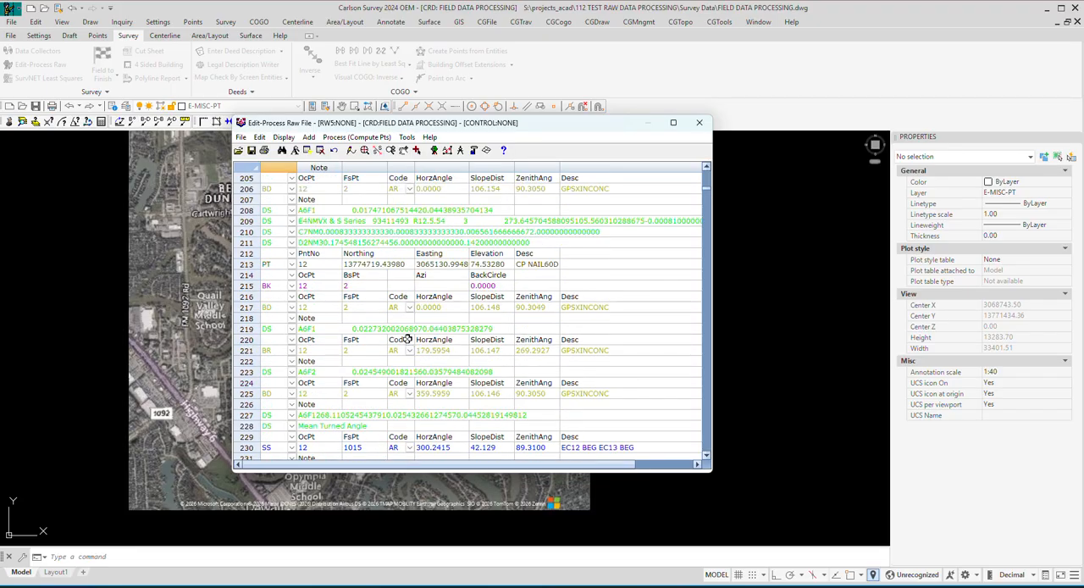
left_click(314, 286)
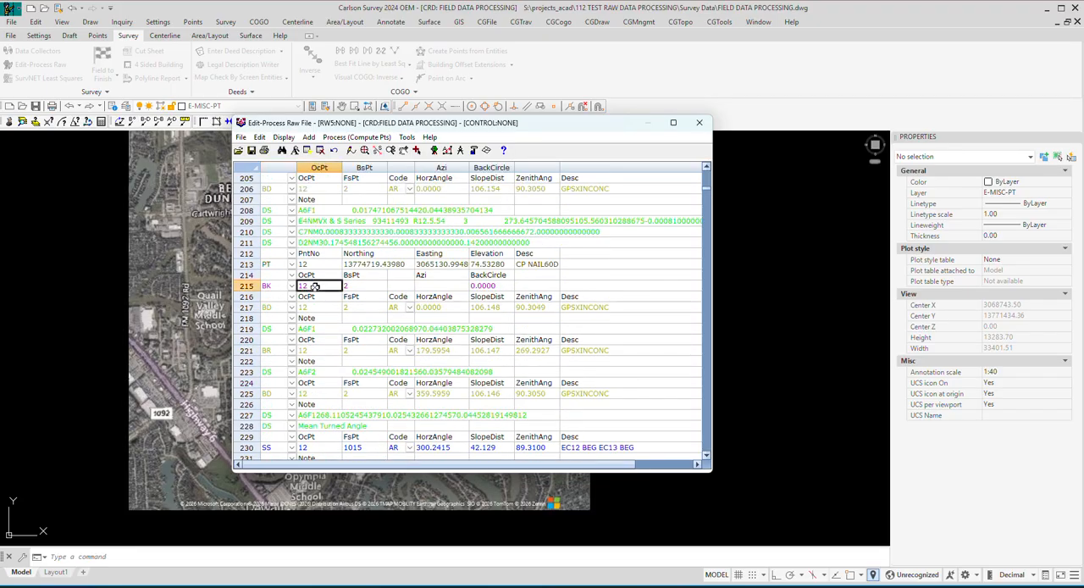
double_click(316, 287)
type("13")
left_click(352, 320)
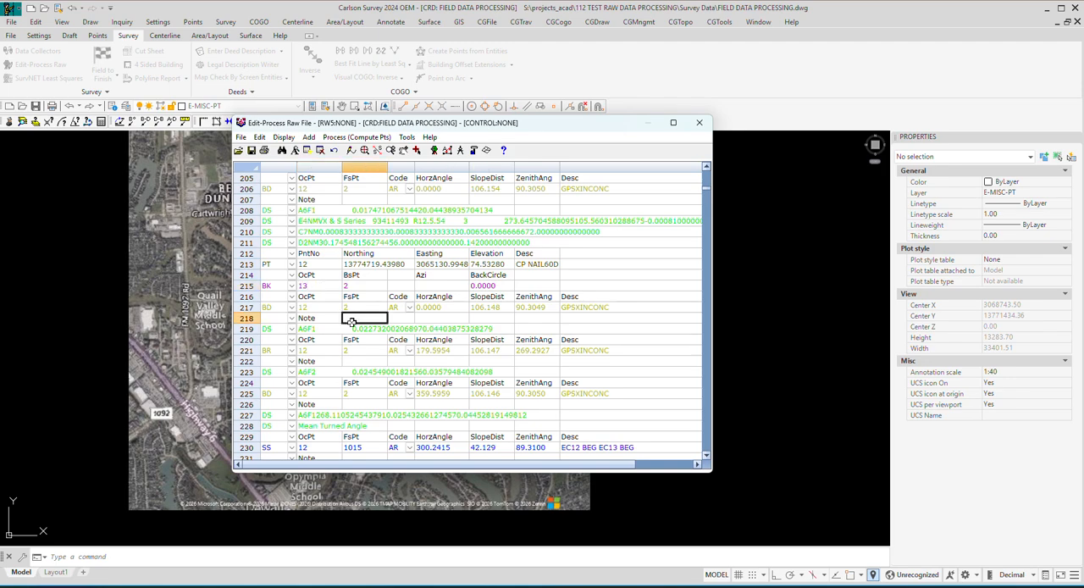
Restore the occupied point in that backsight record to 12.
left_click(316, 284)
left_click(302, 285)
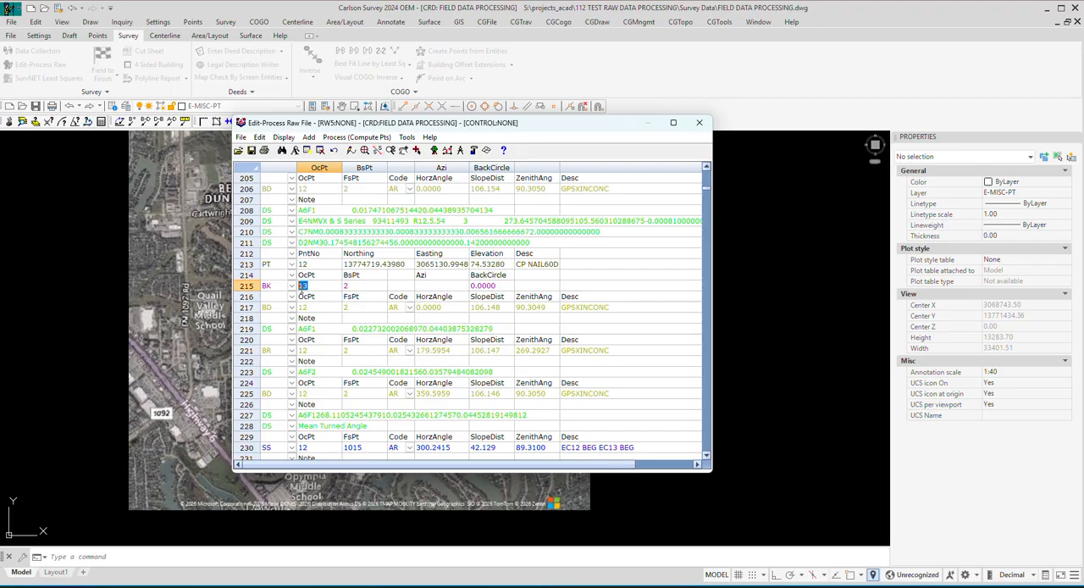
type("12")
Review the backsight readings at point 12 and the edge-of-concrete sideshots from point 1015 onward with their modification notes.
scroll(337, 343, "down", 2)
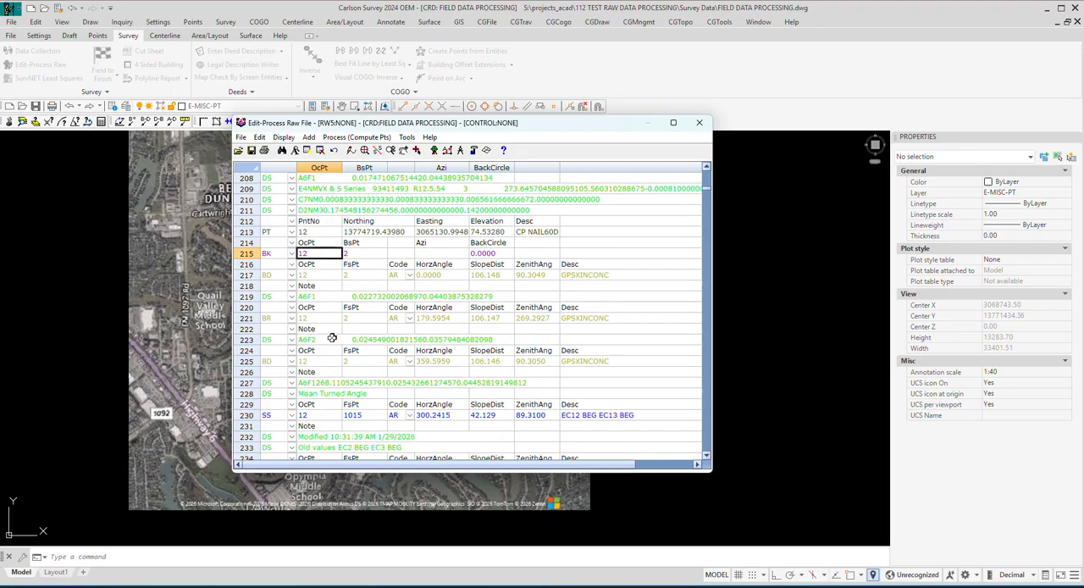
scroll(335, 343, "down", 6)
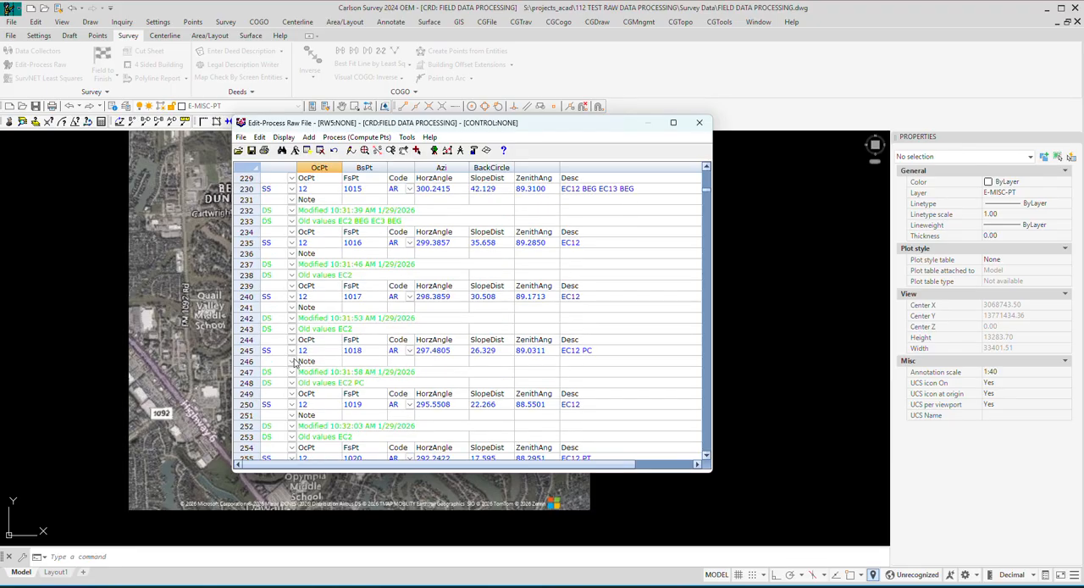
scroll(371, 217, "up", 4)
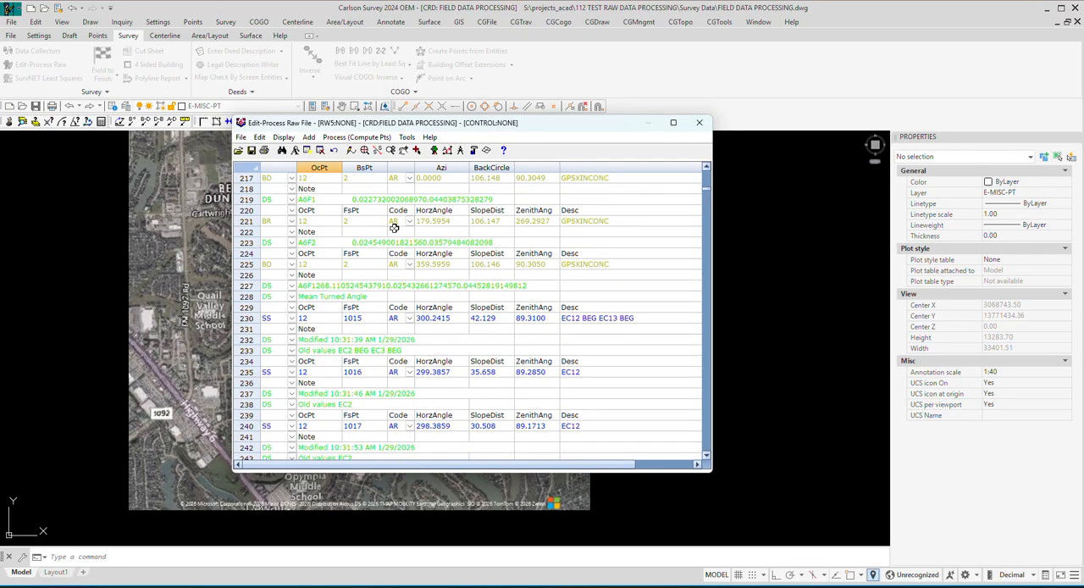
scroll(406, 237, "up", 2)
scroll(409, 244, "down", 7)
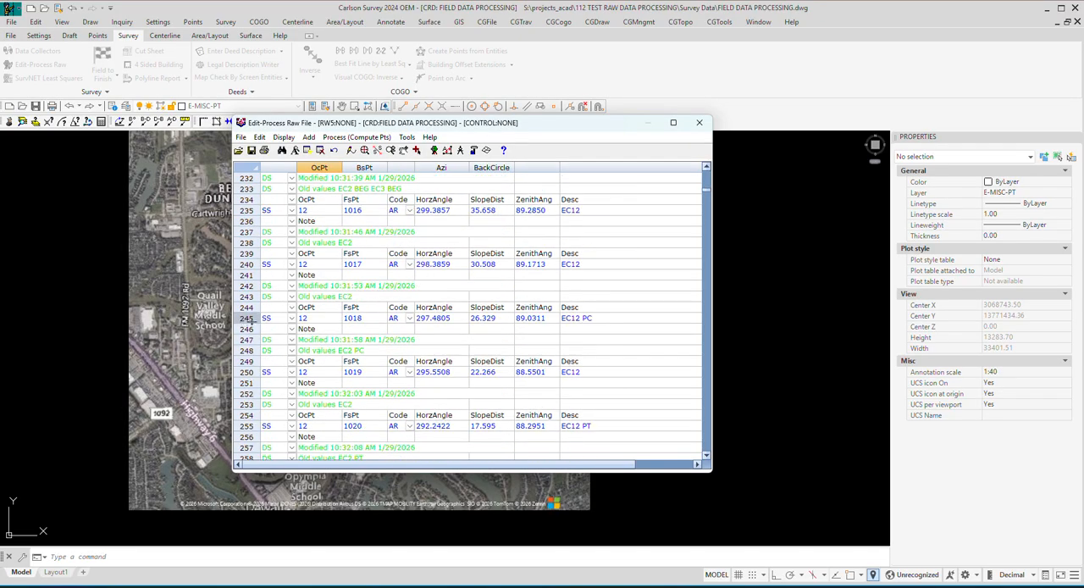
scroll(397, 251, "up", 4)
scroll(398, 322, "up", 8)
scroll(412, 322, "down", 10)
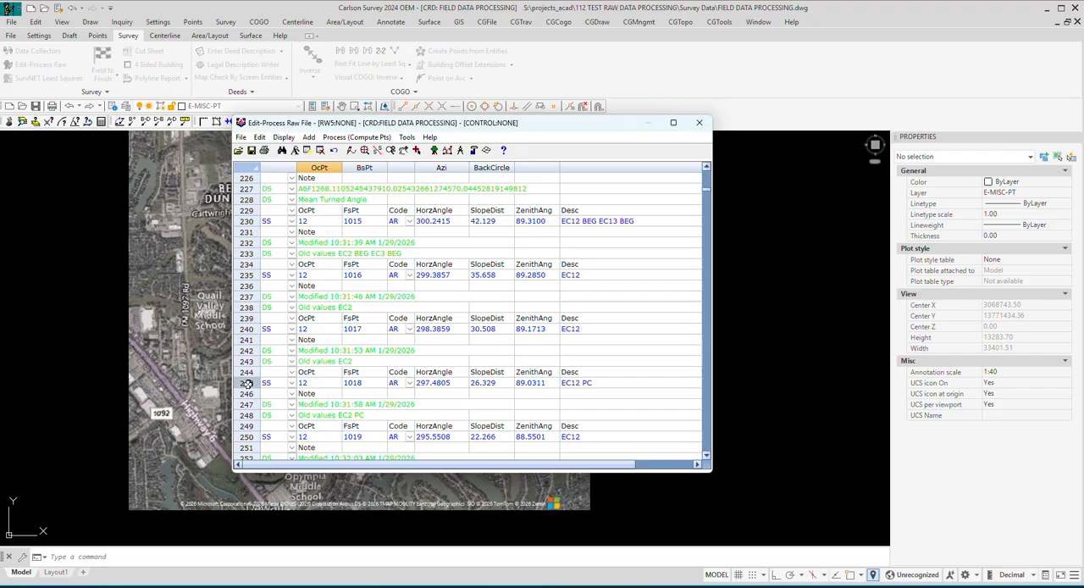
Insert an instrument height record before the sideshot to point 1018 with a rod height of 8.5.
scroll(348, 354, "down", 1)
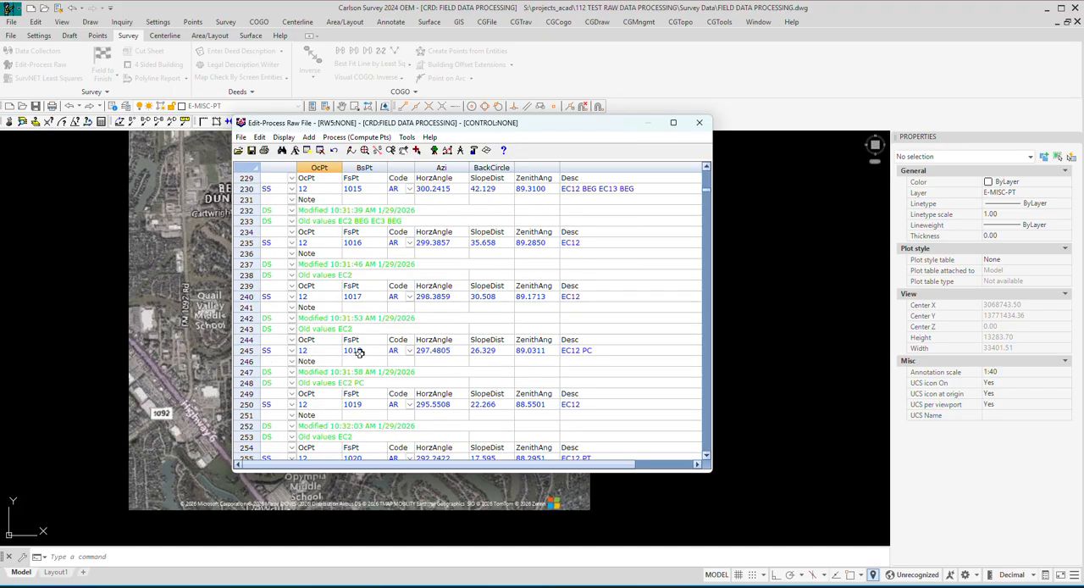
left_click(244, 351)
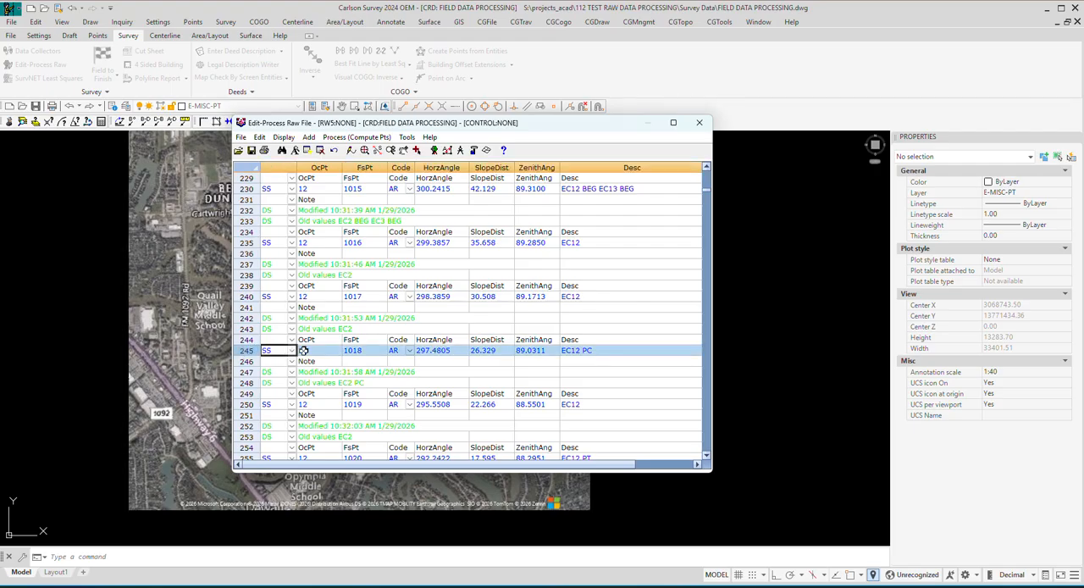
left_click(311, 138)
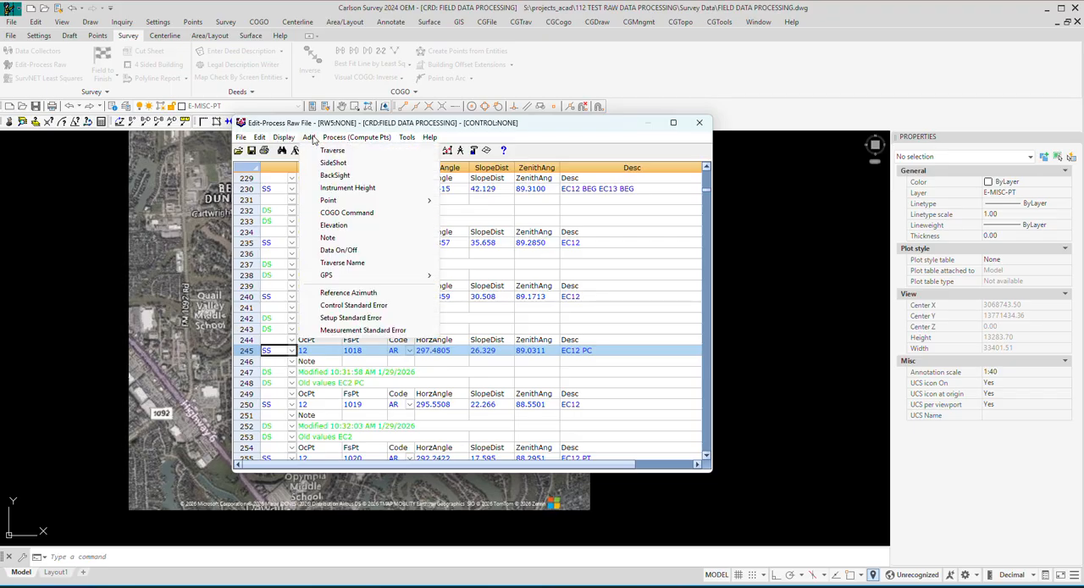
left_click(344, 187)
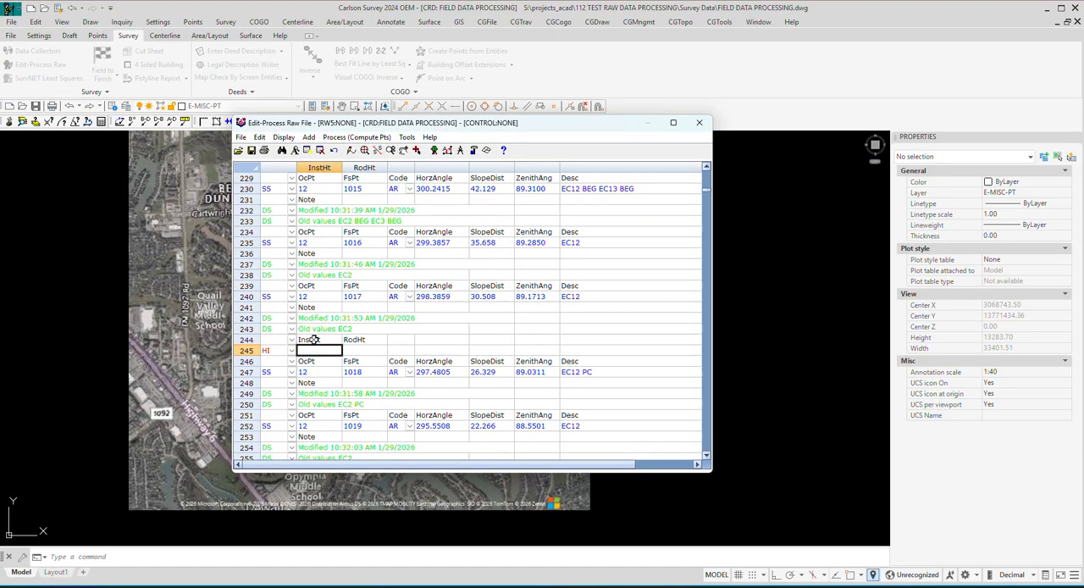
left_click(350, 349)
type("8.5")
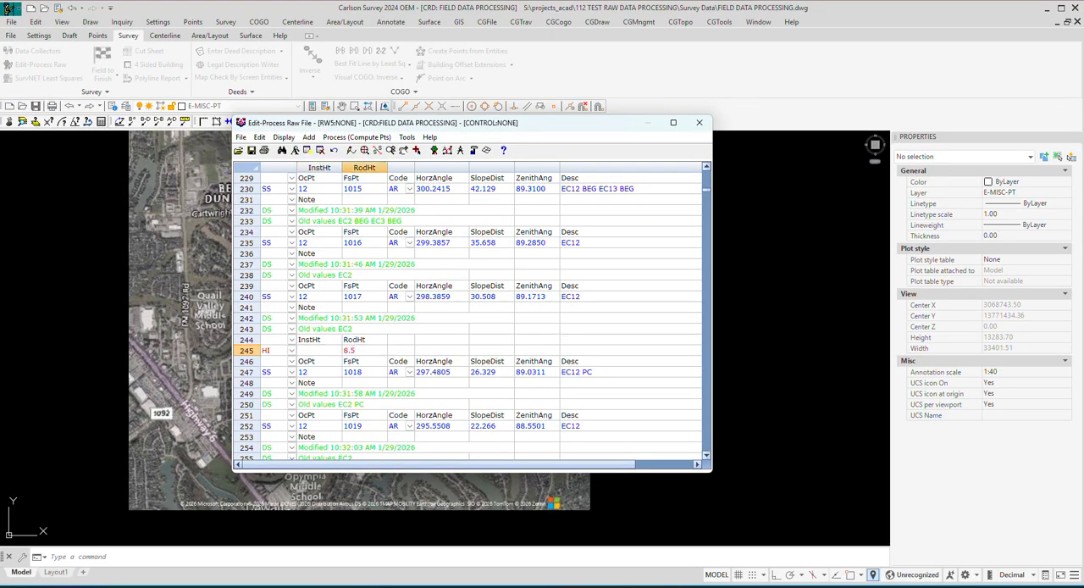
left_click(351, 394)
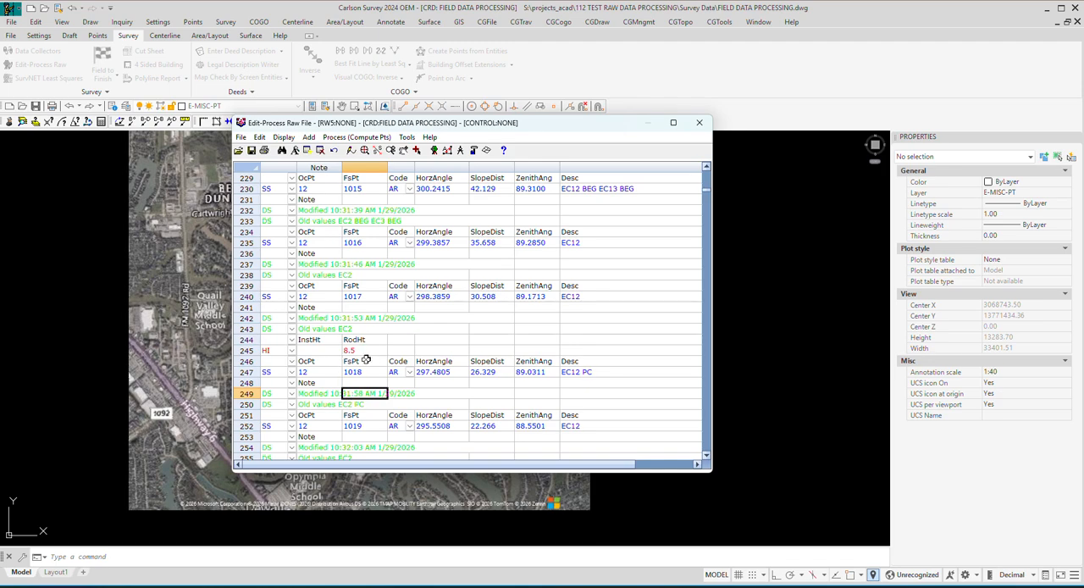
Insert an instrument height record before the sideshot to point 1020 with a rod height of 5.
scroll(377, 347, "down", 2)
scroll(380, 348, "down", 2)
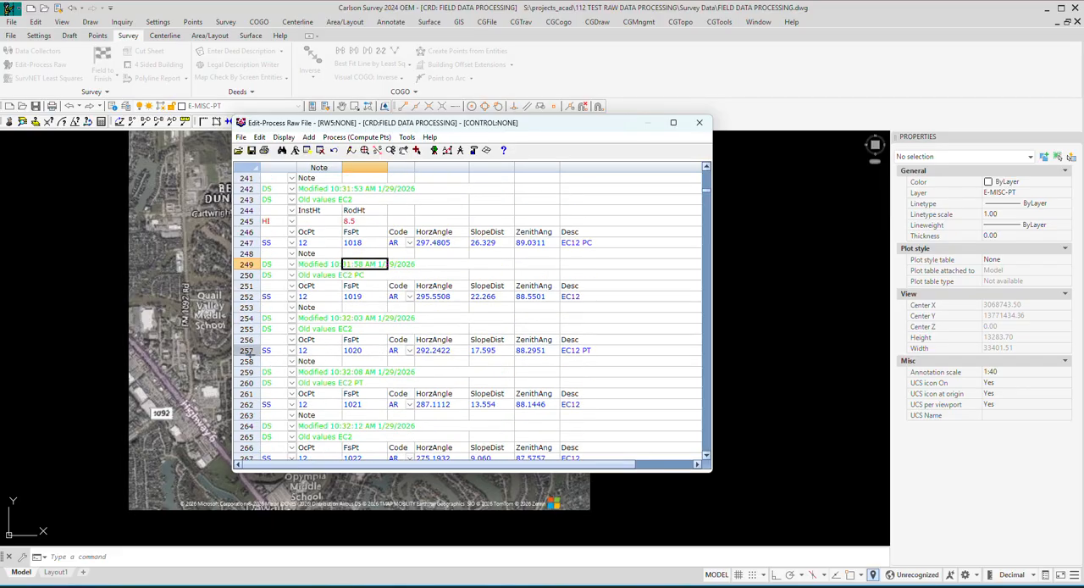
left_click(248, 350)
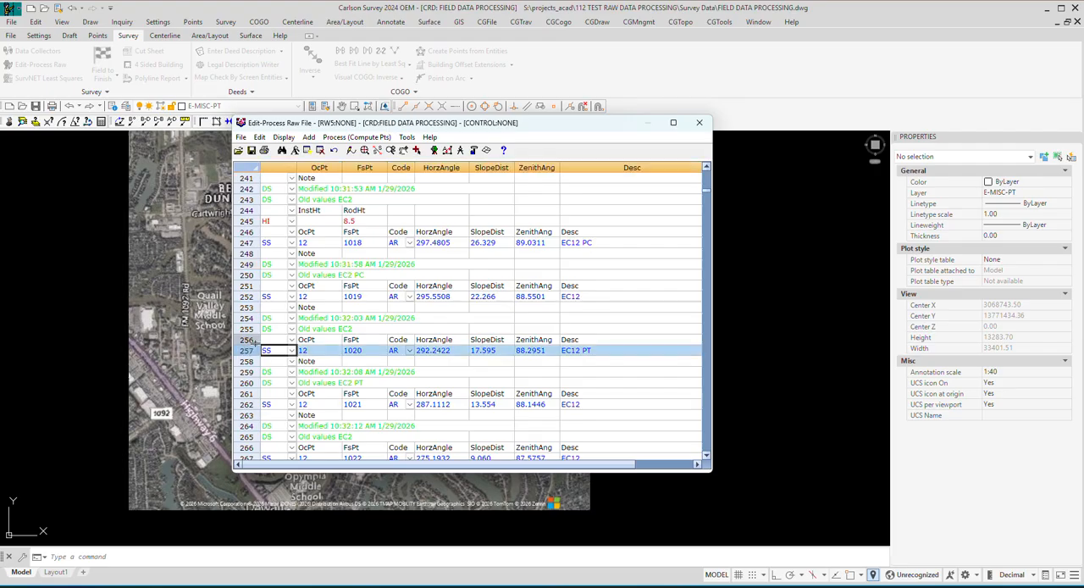
left_click(309, 138)
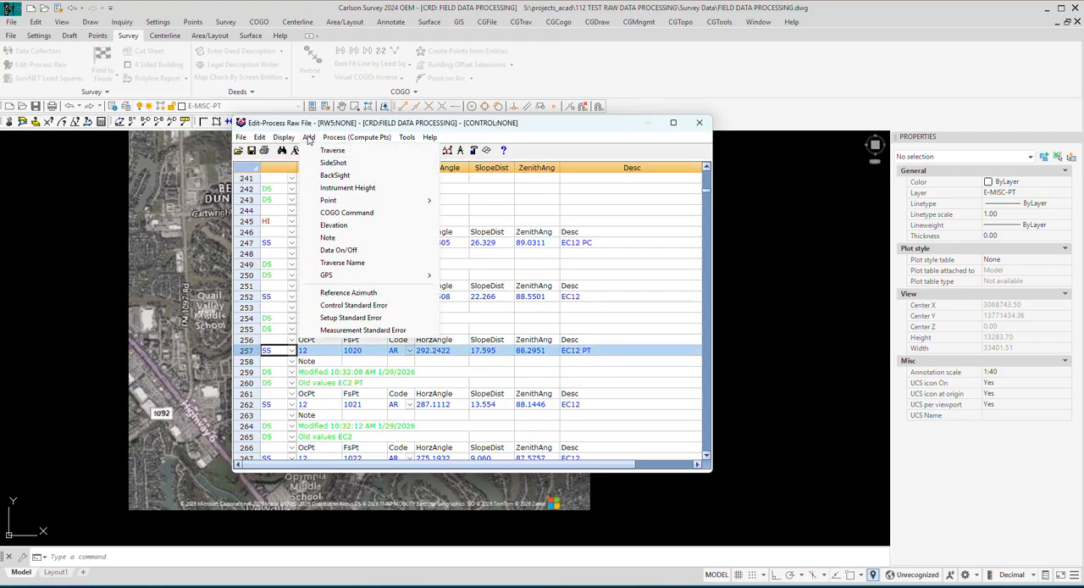
left_click(347, 187)
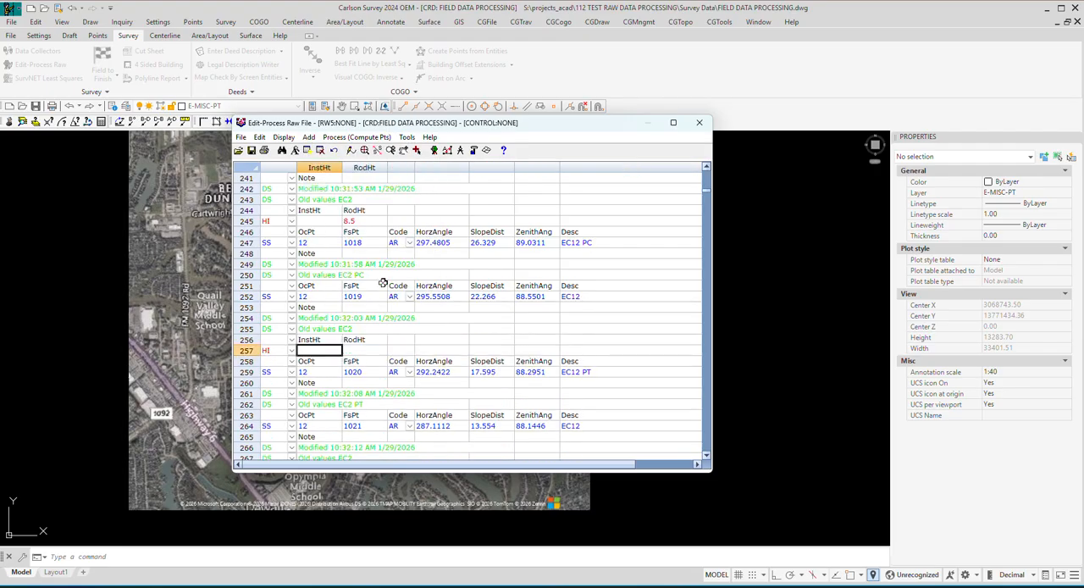
left_click(355, 350)
type("5")
key("Return")
left_click(357, 365)
Review the sideshot records from point 1020 through the inlet and BM934 shots, checking their descriptions, modification notes and rod heights.
scroll(403, 348, "down", 3)
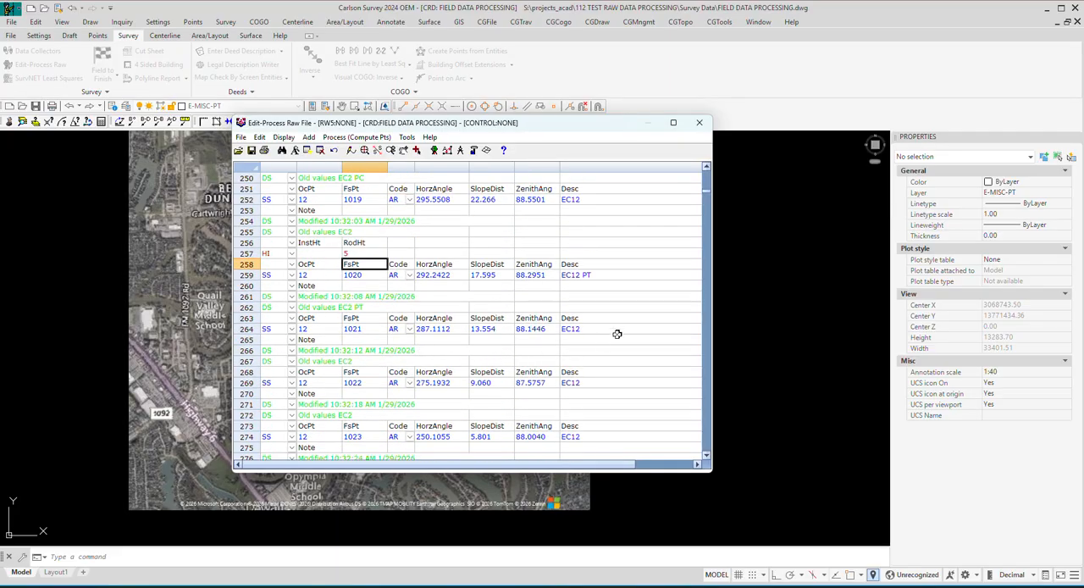
scroll(612, 328, "down", 3)
scroll(613, 327, "down", 2)
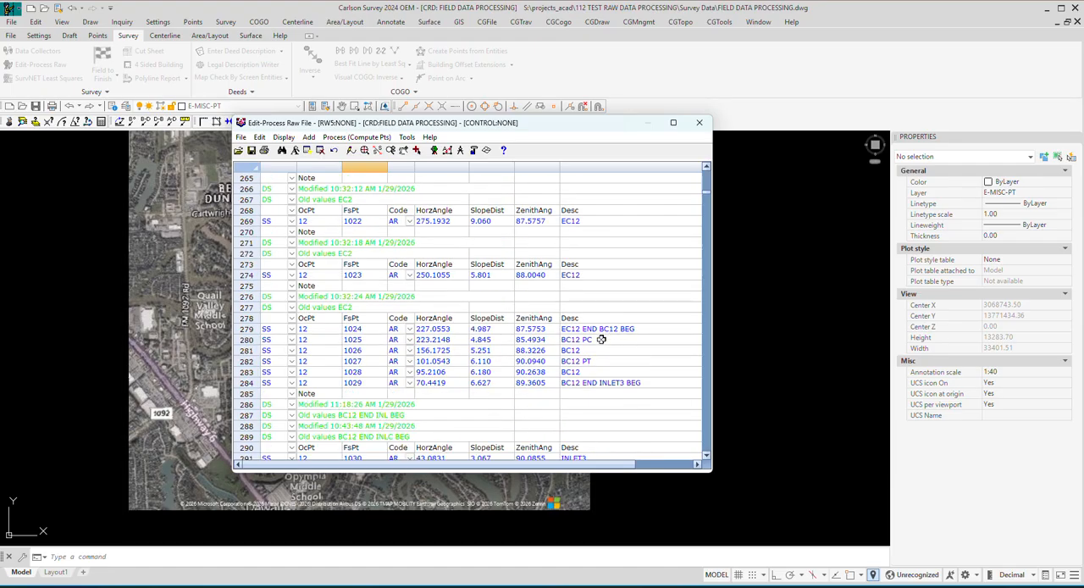
scroll(603, 341, "down", 5)
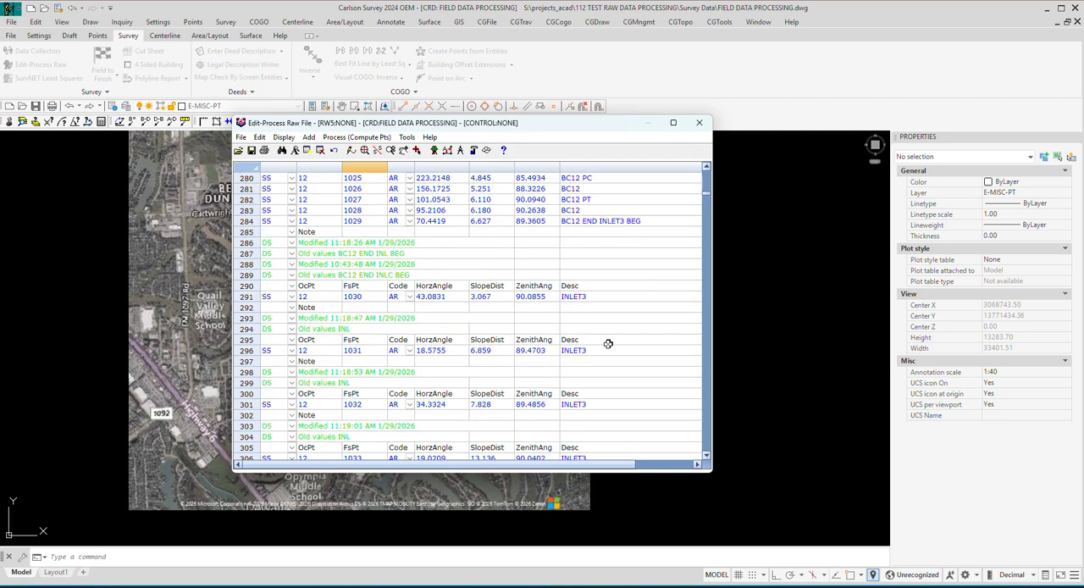
scroll(608, 343, "down", 2)
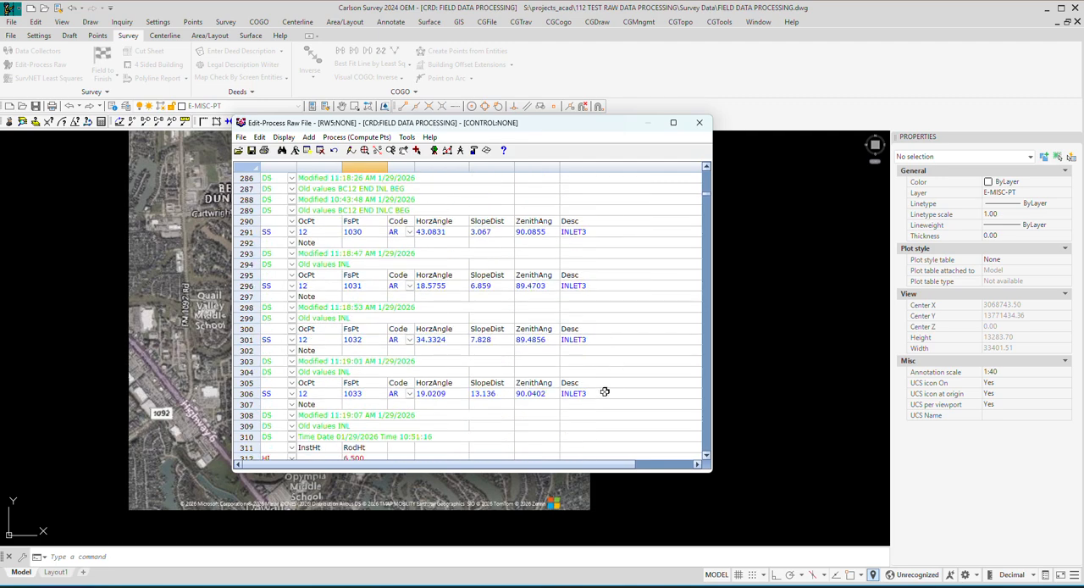
scroll(605, 391, "down", 1)
scroll(604, 388, "down", 2)
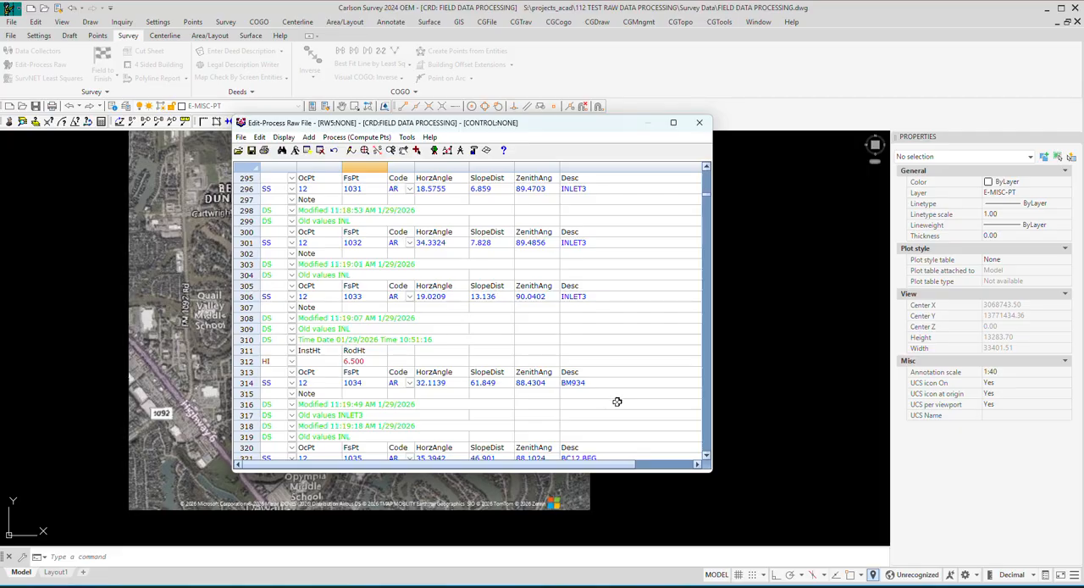
scroll(617, 400, "up", 5)
scroll(625, 395, "up", 13)
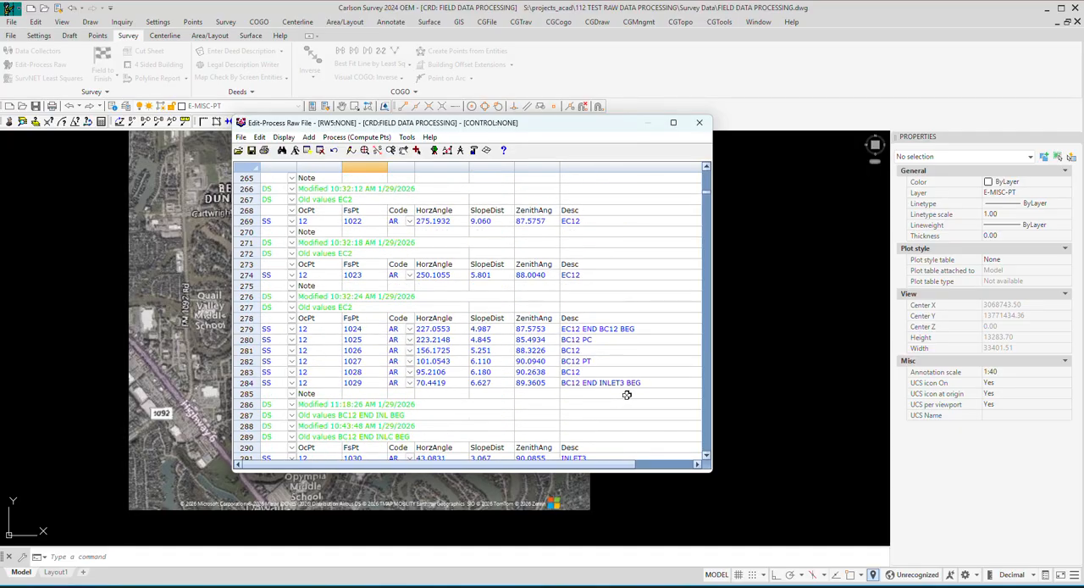
scroll(635, 377, "down", 5)
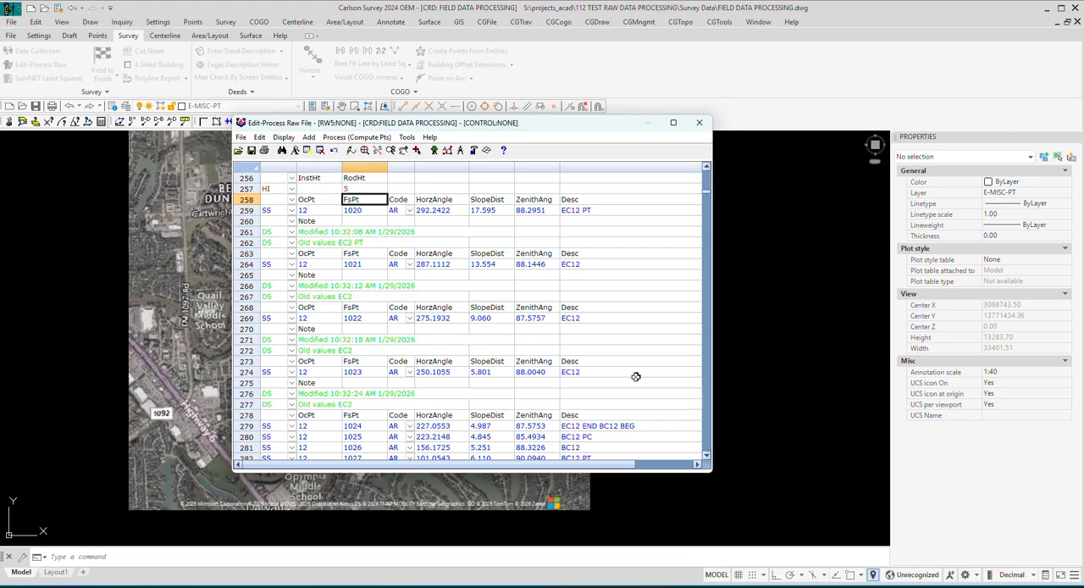
scroll(635, 377, "down", 20)
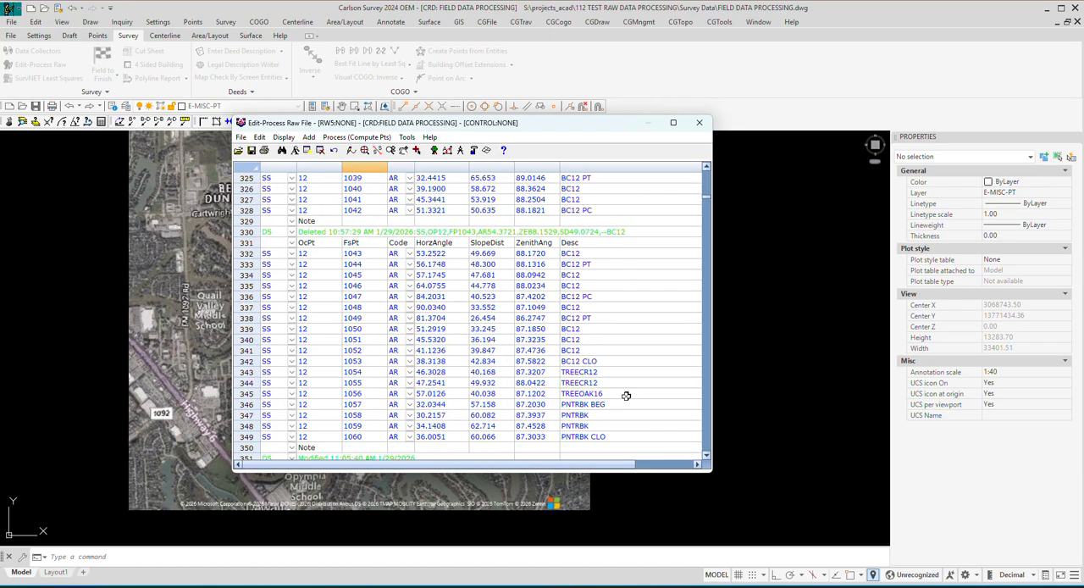
Examine the sideshot descriptions and deletion notes from point 1039 onward, then the closing records at the raw file's end.
left_click(601, 265)
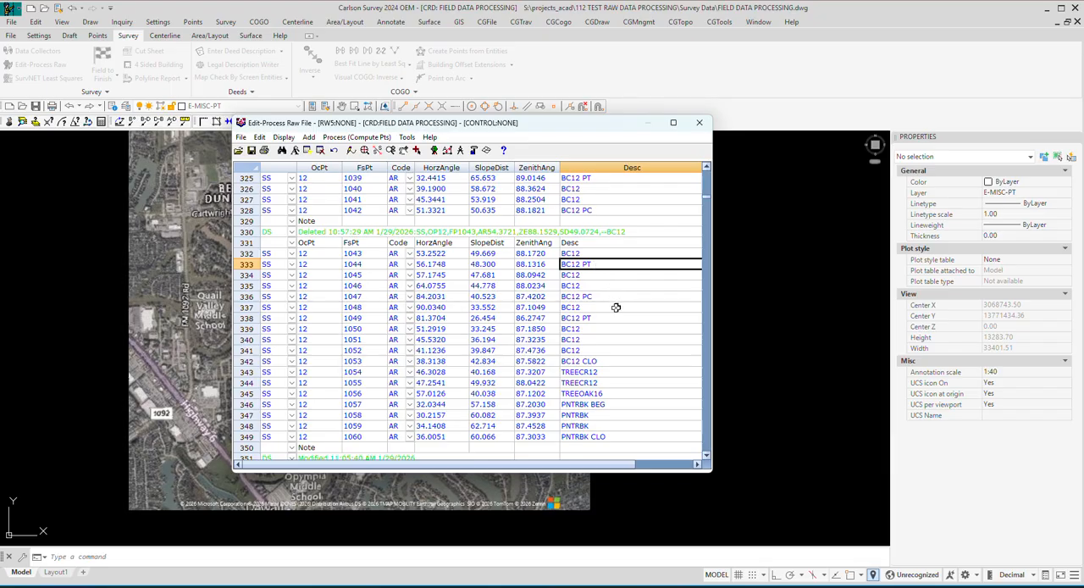
scroll(620, 345, "down", 1)
scroll(620, 345, "down", 4)
scroll(621, 348, "up", 7)
left_click(587, 317)
scroll(550, 343, "down", 7)
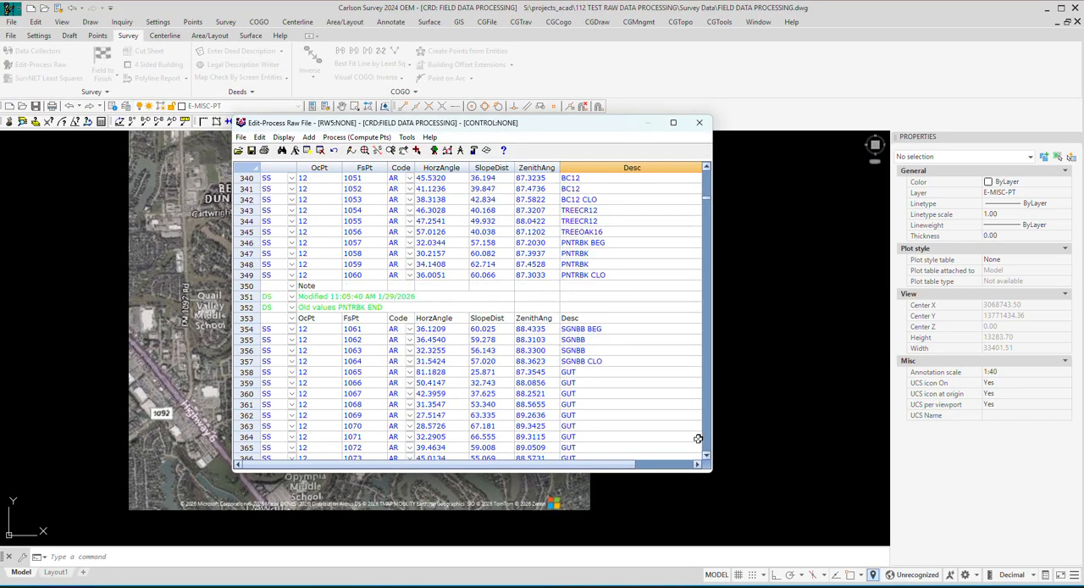
scroll(624, 234, "down", 20)
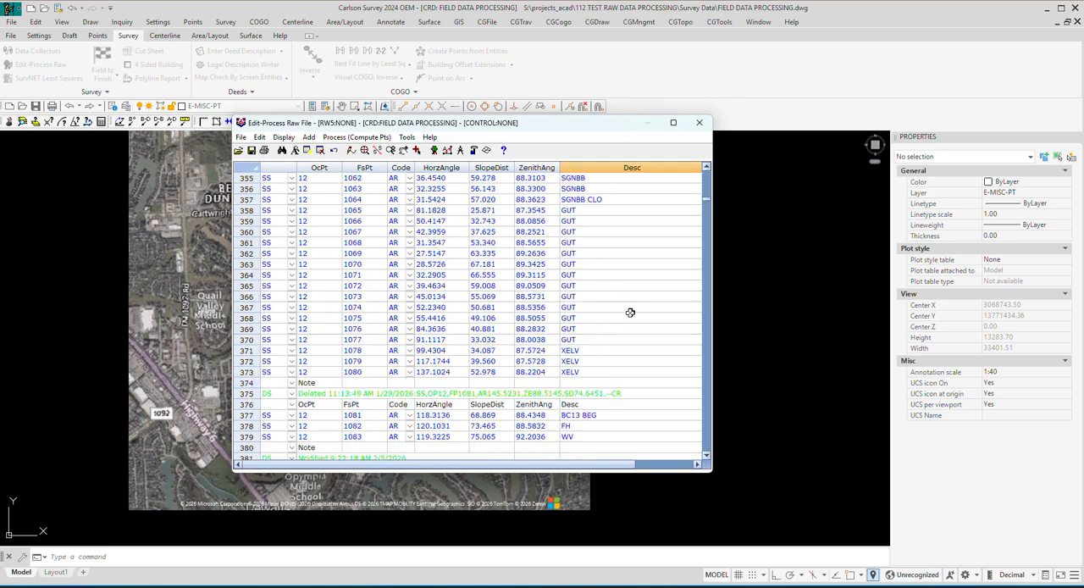
scroll(659, 357, "down", 7)
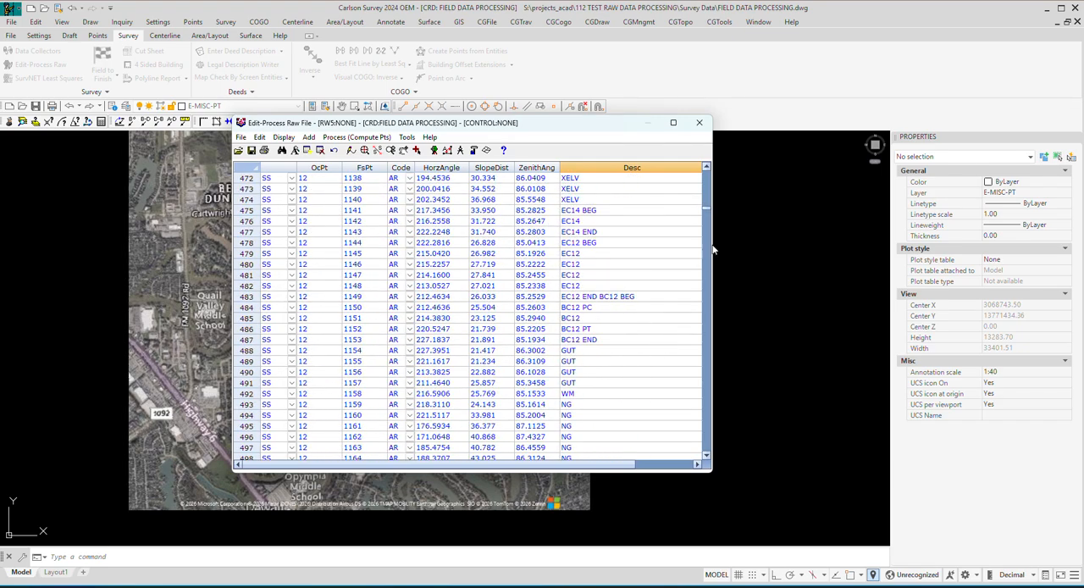
left_click_drag(707, 215, 711, 463)
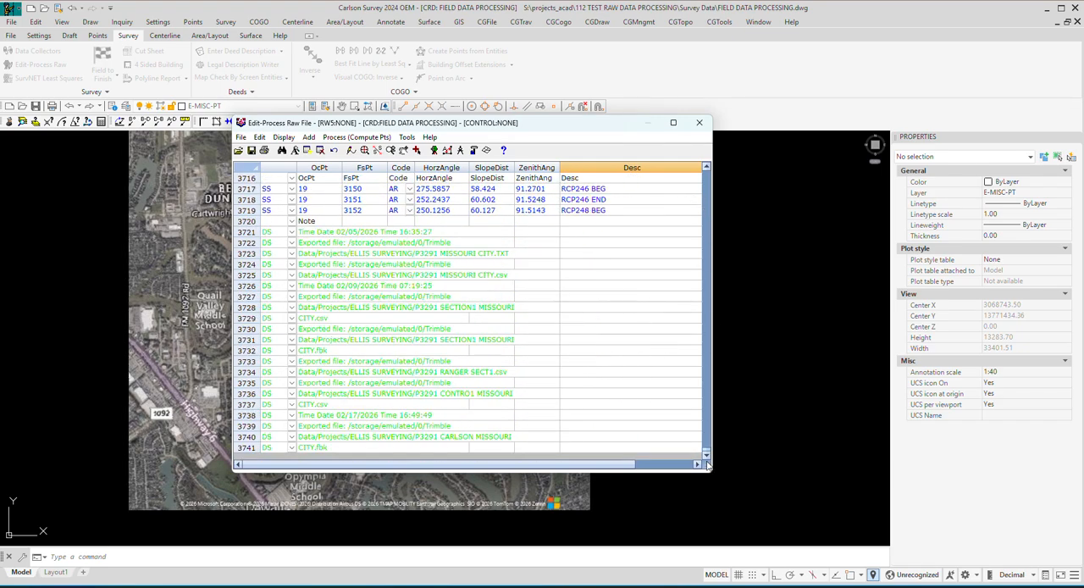
scroll(544, 309, "up", 1)
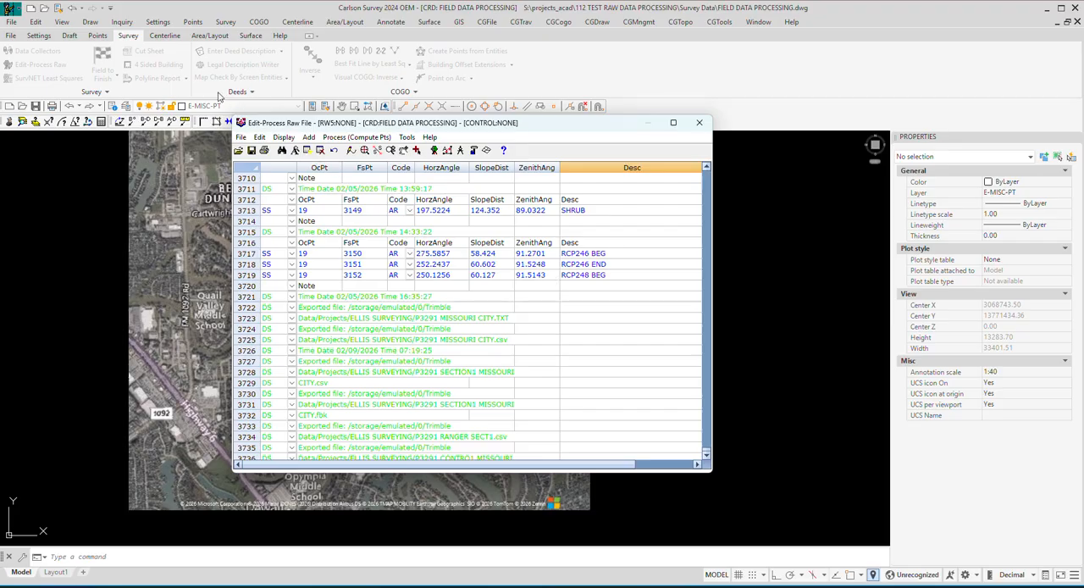
Save the edited raw data as a new file named MODIFIED 3291Trimble Missouri City 2_23_2026.rw5 in the Survey Data folder.
left_click(242, 137)
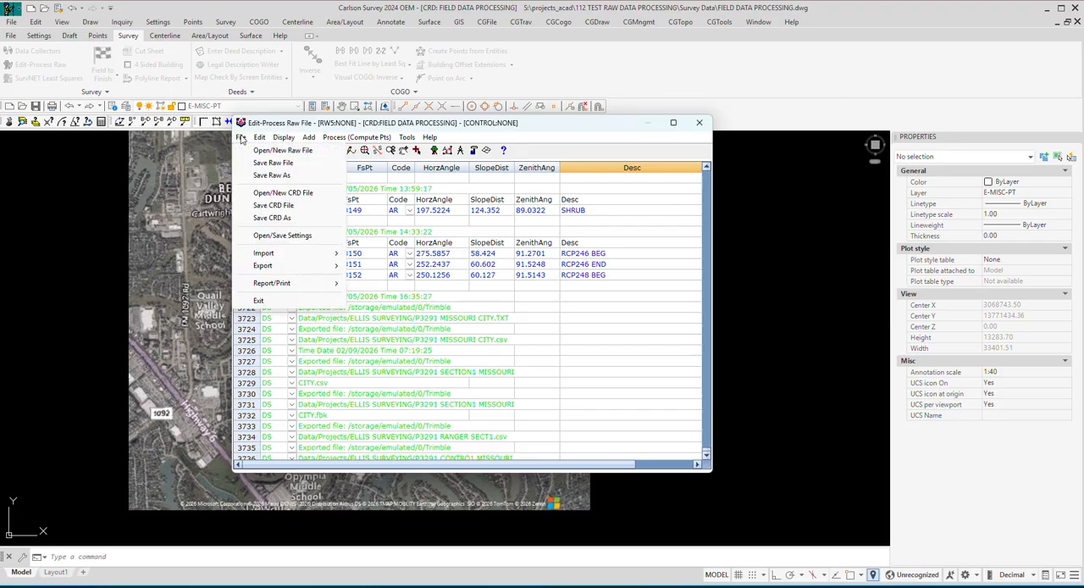
left_click(267, 176)
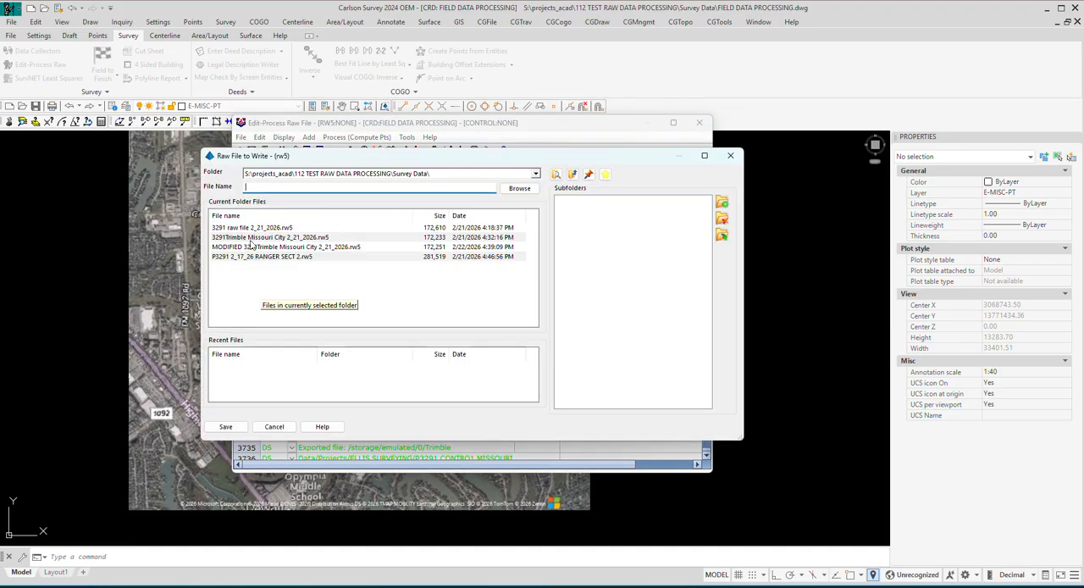
left_click(251, 246)
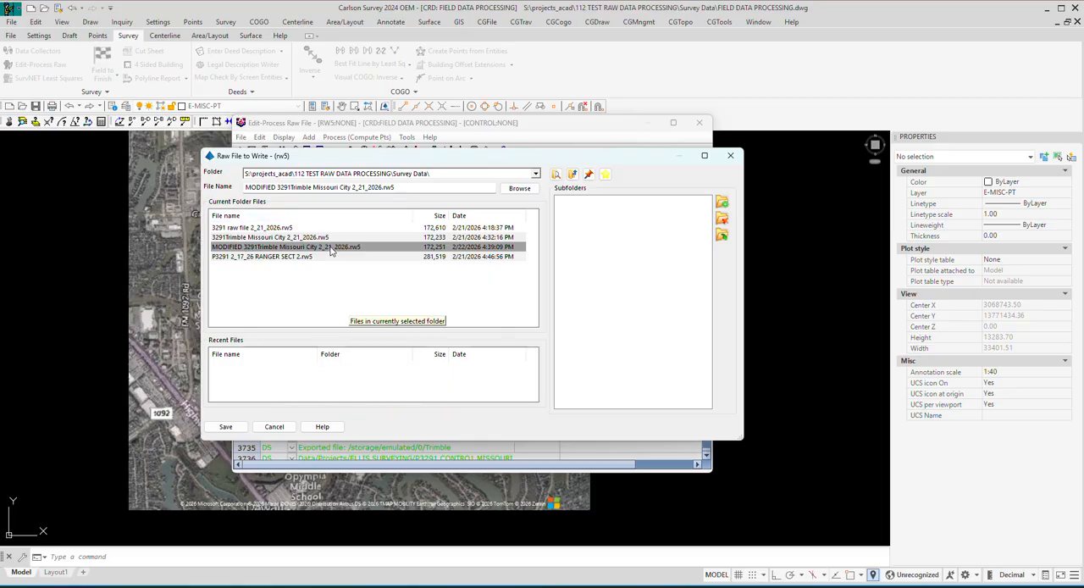
left_click(365, 187)
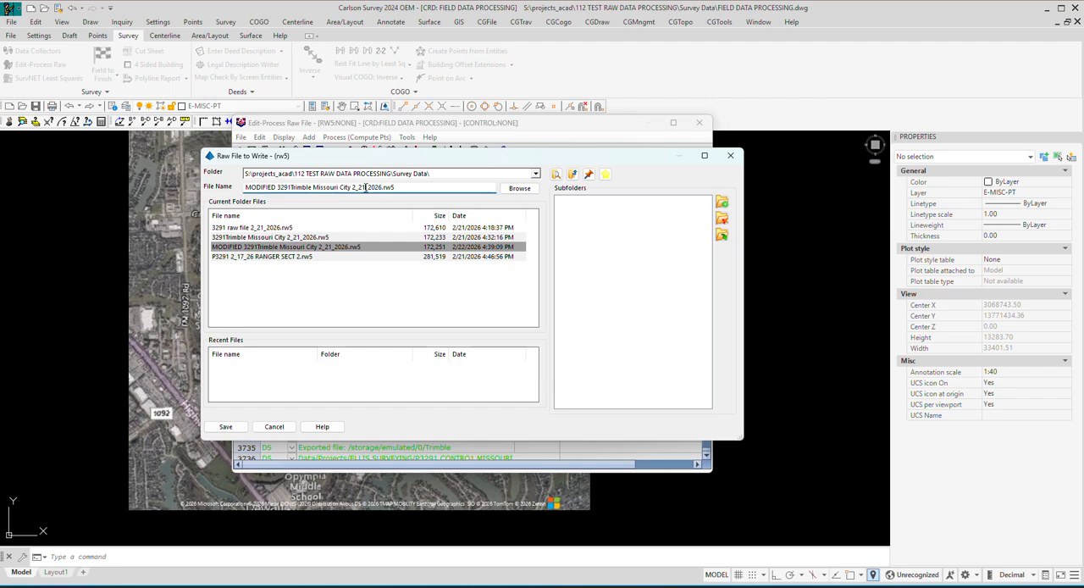
type("3")
left_click(225, 427)
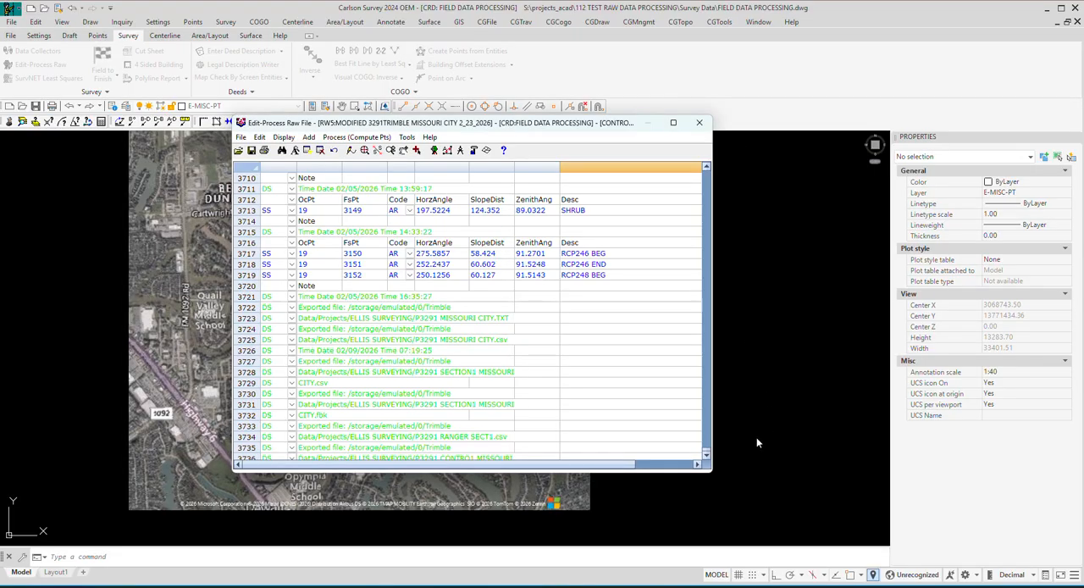
Configure the process settings with a horizontal distance tolerance of 0.05 and Draw By Field To Finish set to Off.
left_click_drag(706, 450, 703, 156)
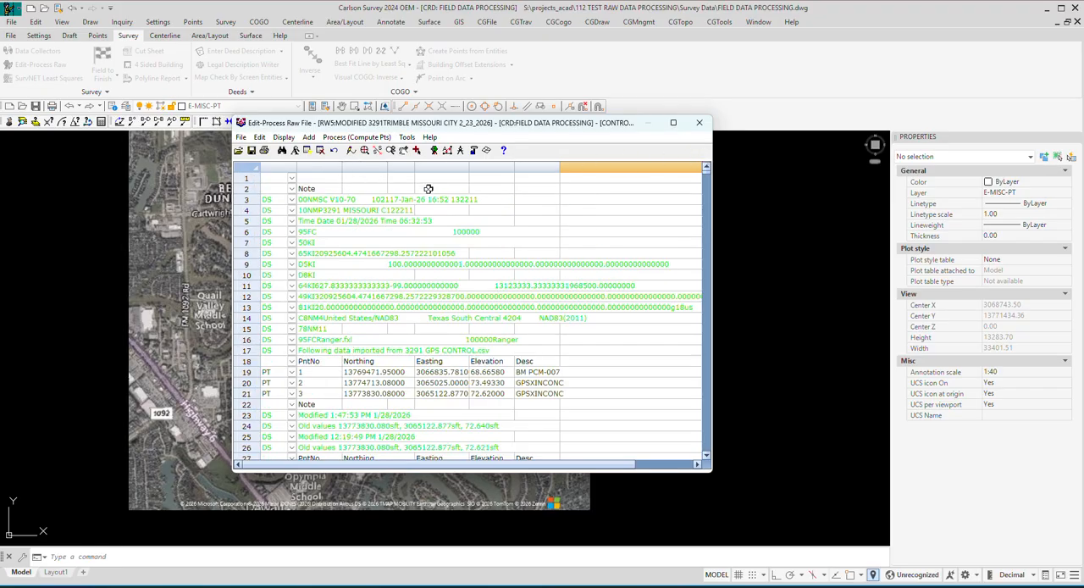
left_click(370, 140)
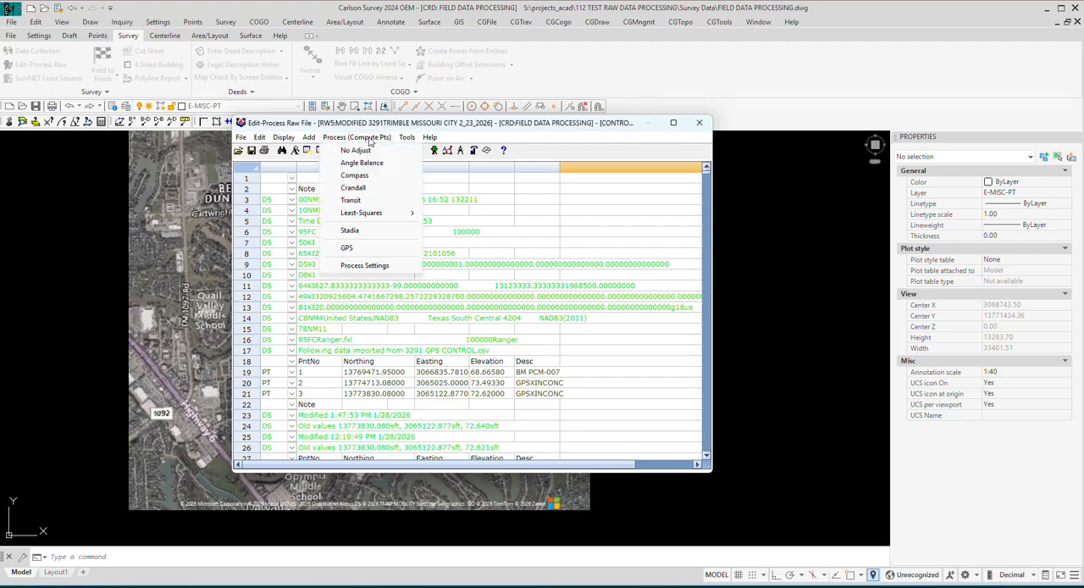
left_click(377, 267)
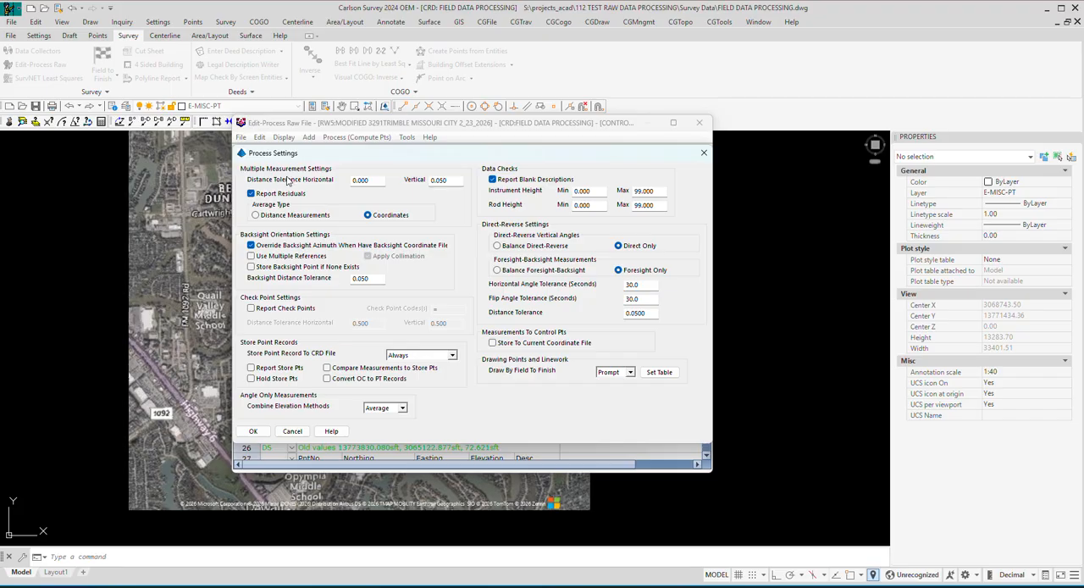
left_click(370, 180)
left_click(631, 373)
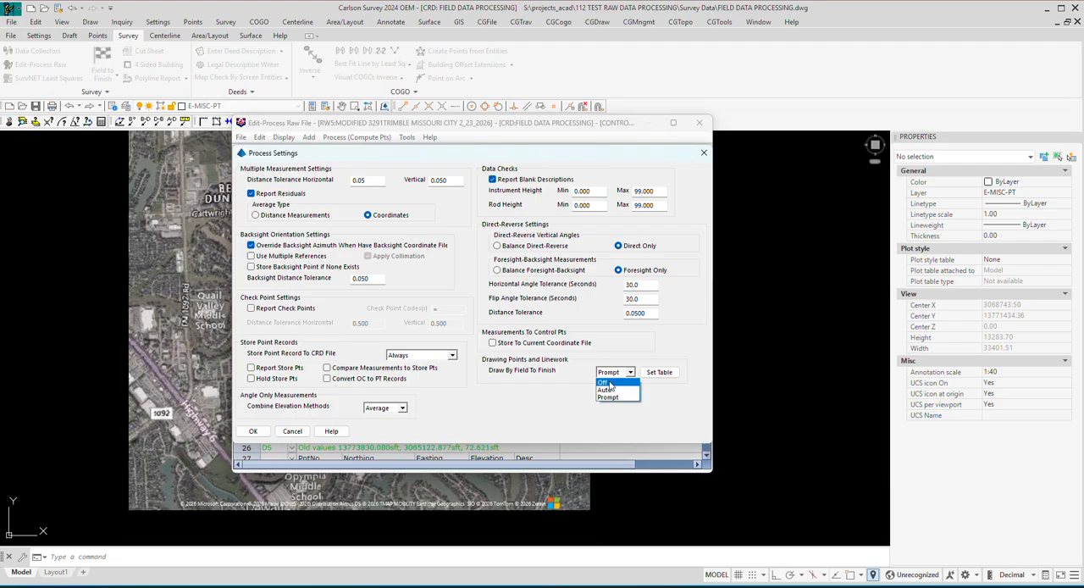
left_click(607, 383)
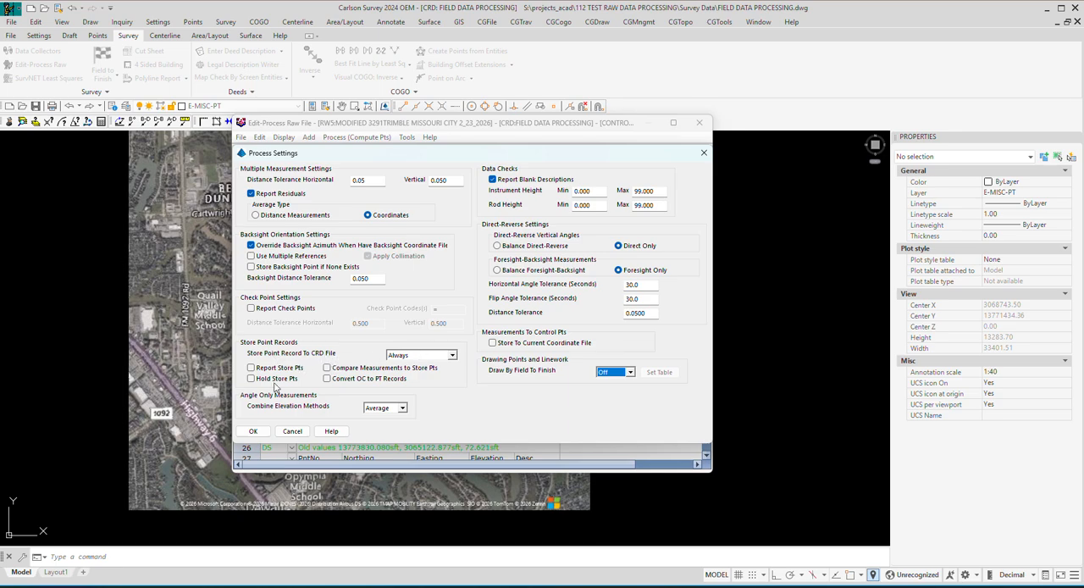
left_click(256, 432)
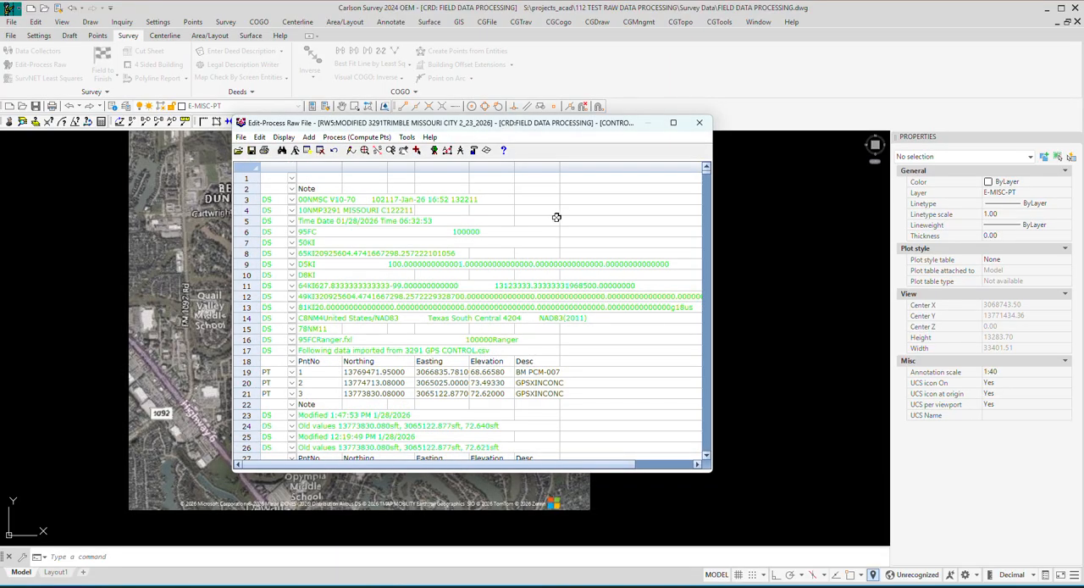
Process the raw file with No Adjust using the default process options, and continue processing past the store point check.
left_click(358, 137)
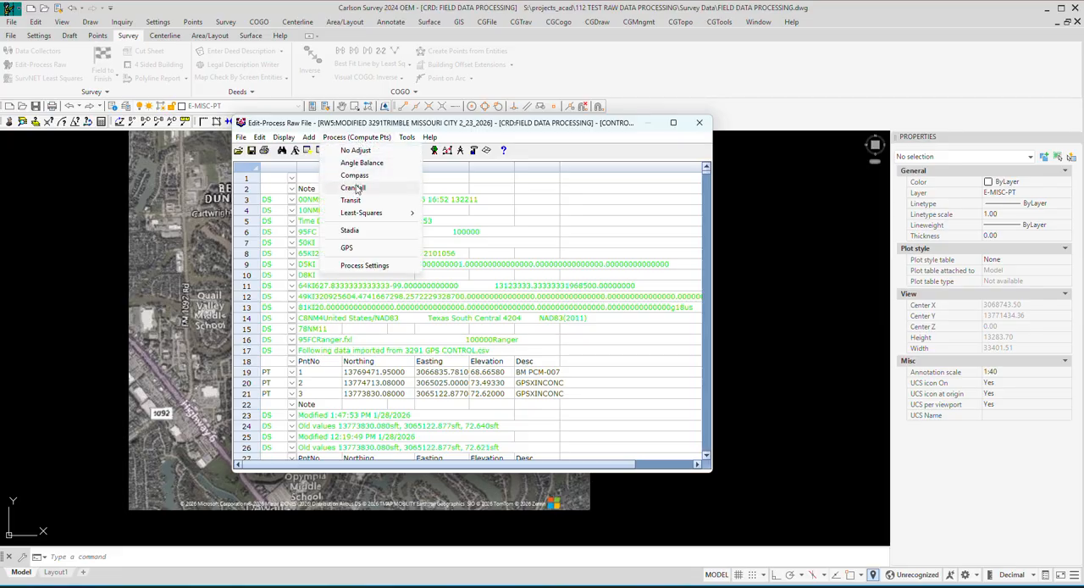
mouse_move(357, 218)
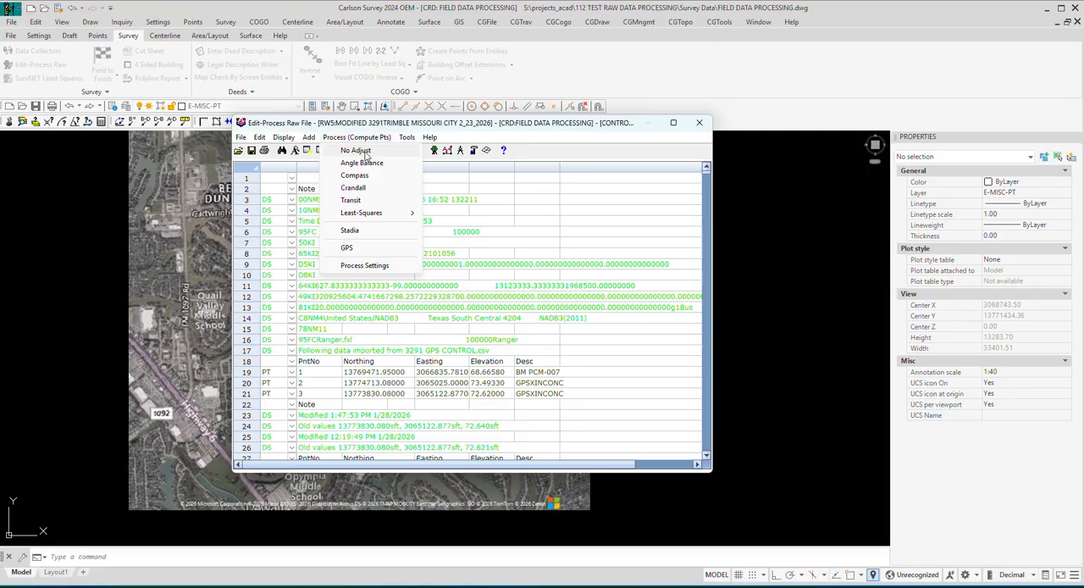
left_click(356, 151)
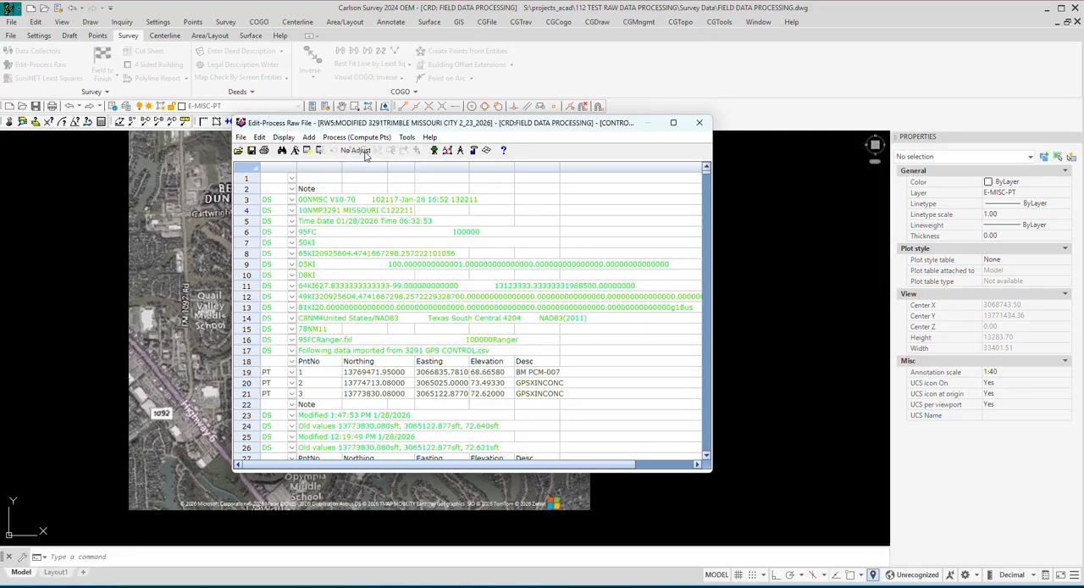
left_click(365, 152)
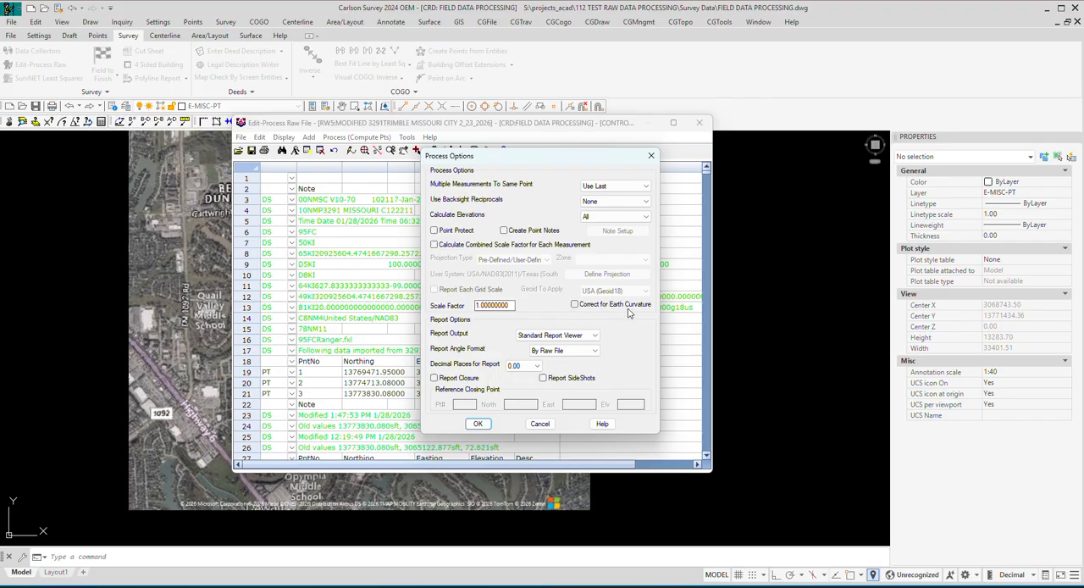
left_click(481, 426)
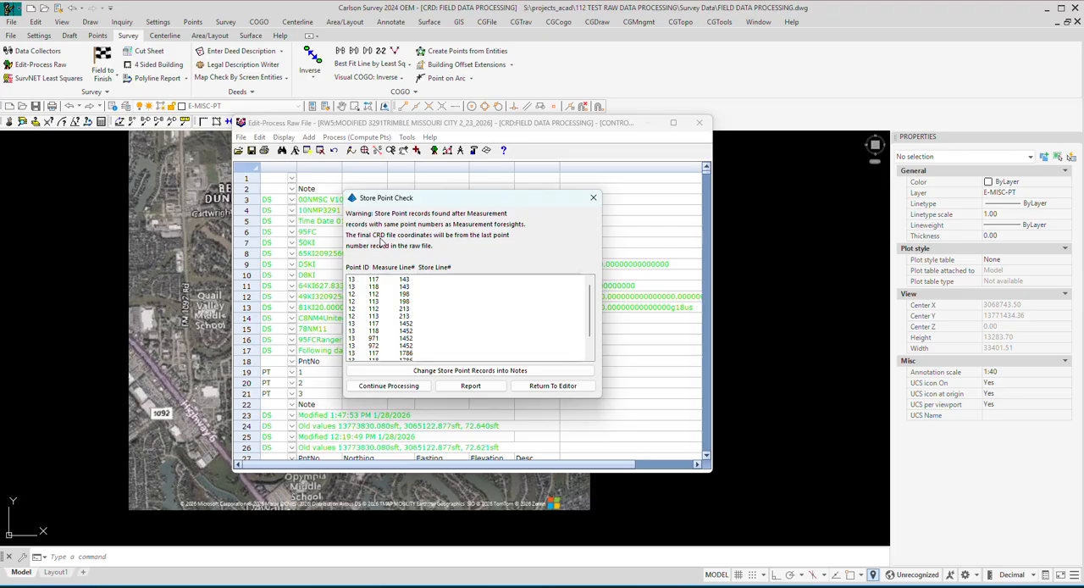
left_click(389, 387)
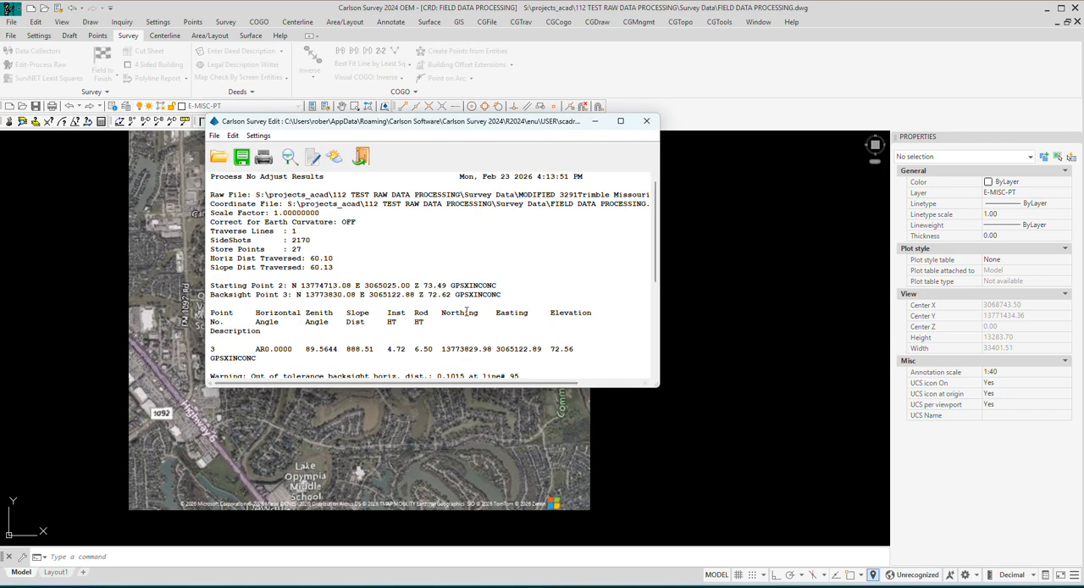
Review the Process No Adjust report's summary, starting and backsight points, and backsight distance tolerance warnings, and close the report.
scroll(373, 246, "down", 2)
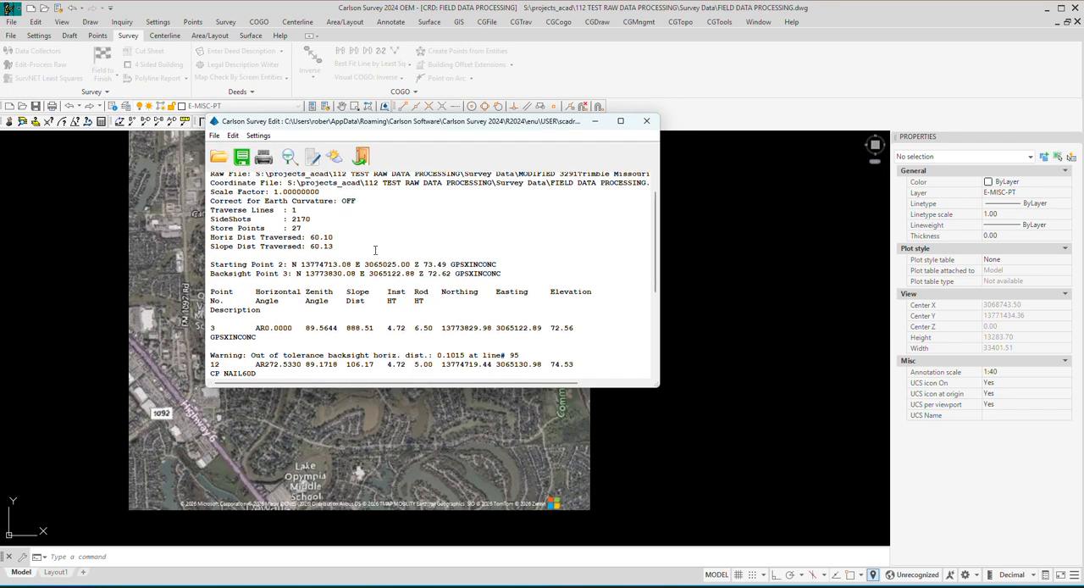
scroll(366, 244, "up", 2)
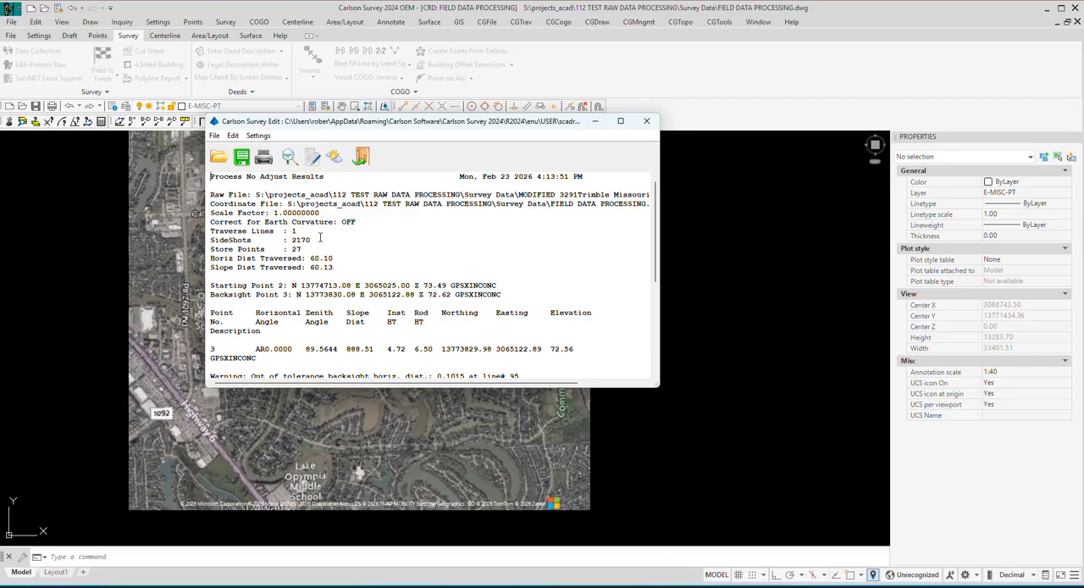
scroll(344, 246, "down", 1)
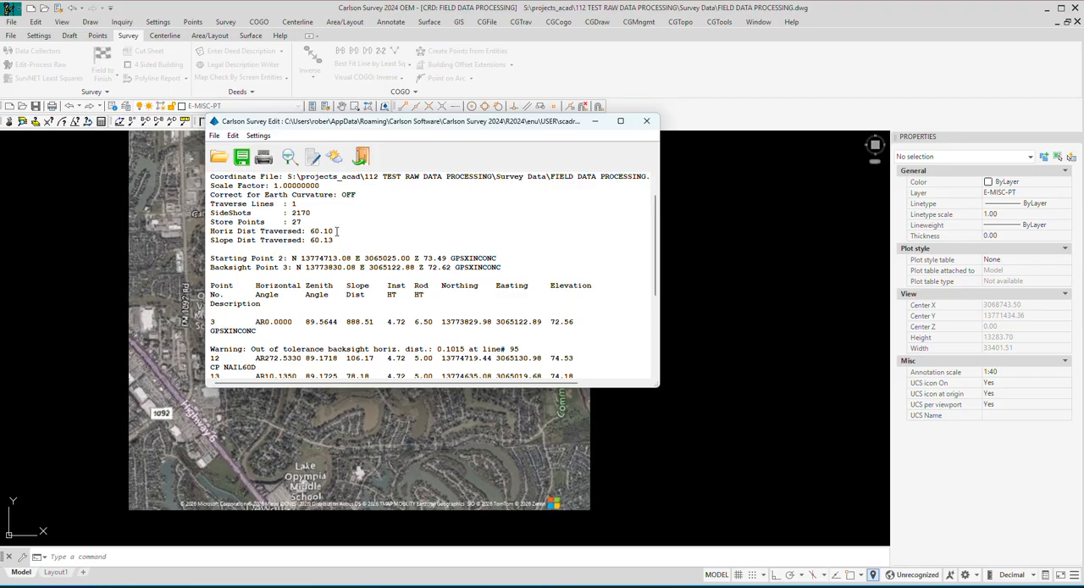
scroll(370, 258, "down", 2)
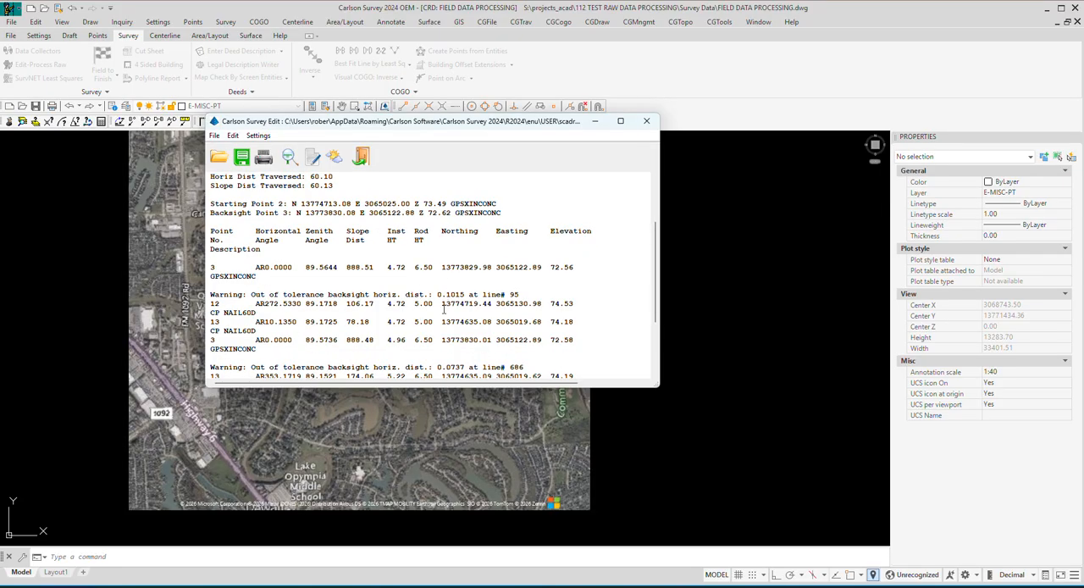
scroll(443, 309, "down", 2)
scroll(456, 315, "down", 1)
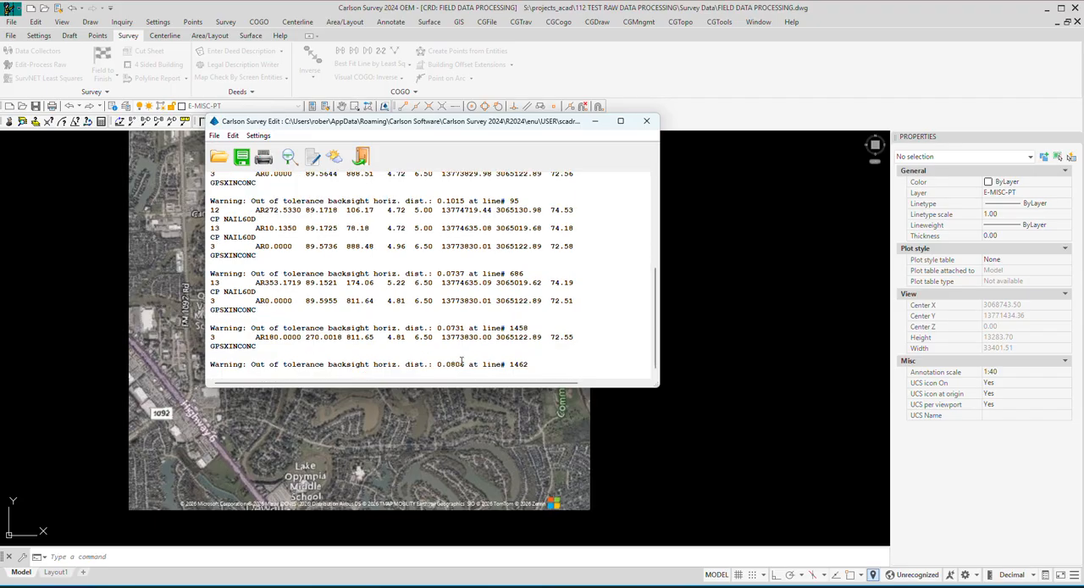
scroll(439, 312, "up", 6)
scroll(447, 311, "down", 6)
scroll(465, 282, "up", 6)
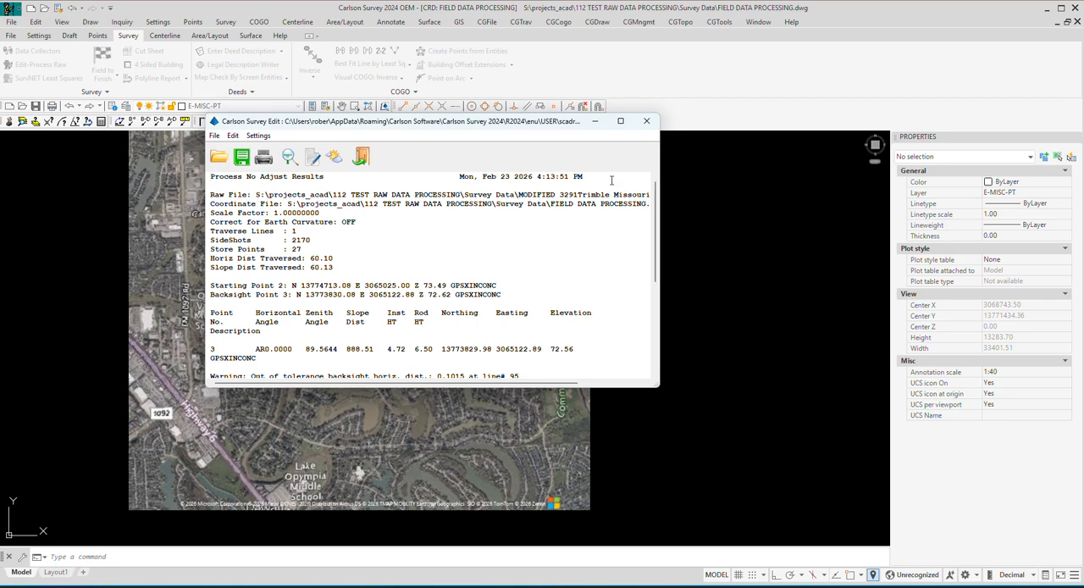
left_click(646, 121)
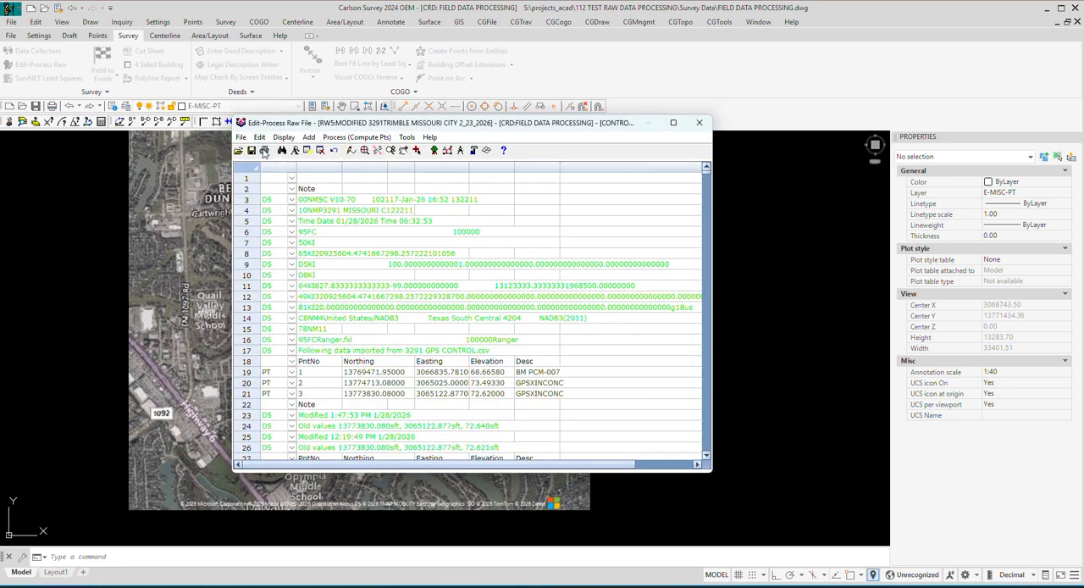
Save the processed raw file under its current name, MODIFIED 3291Trimble Missouri City 2_23_2026.rw5.
left_click(241, 138)
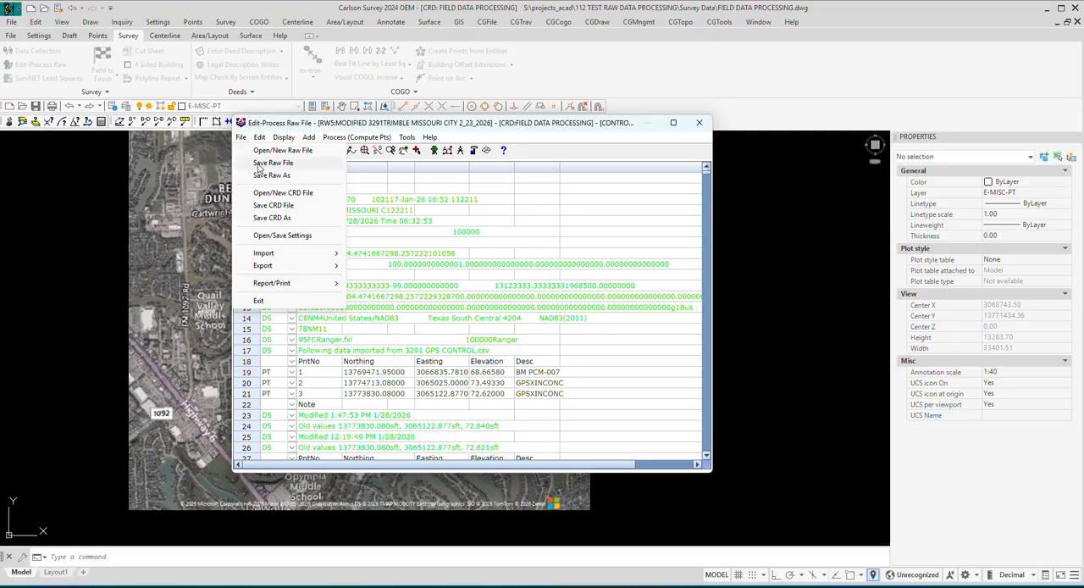
left_click(260, 165)
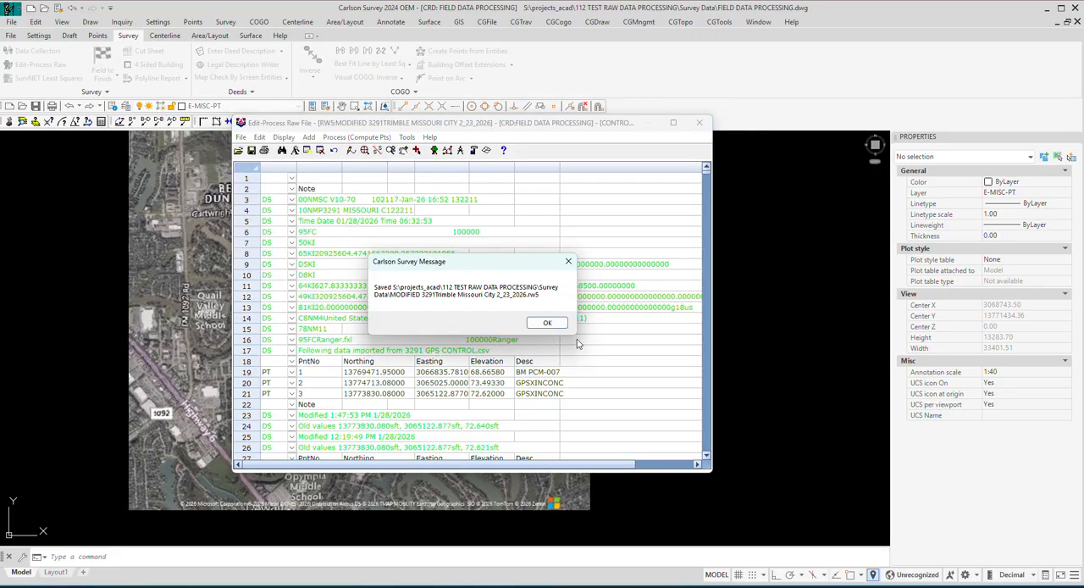
left_click(546, 322)
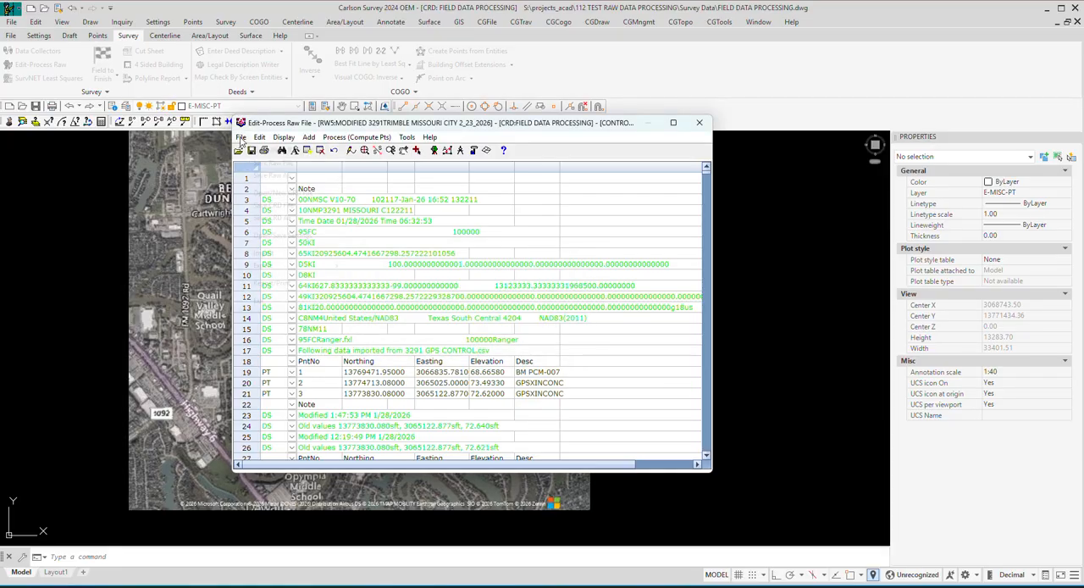
Save the FIELD DATA PROCESSING coordinate (CRD) file and exit the raw file editor to the drawing.
left_click(242, 138)
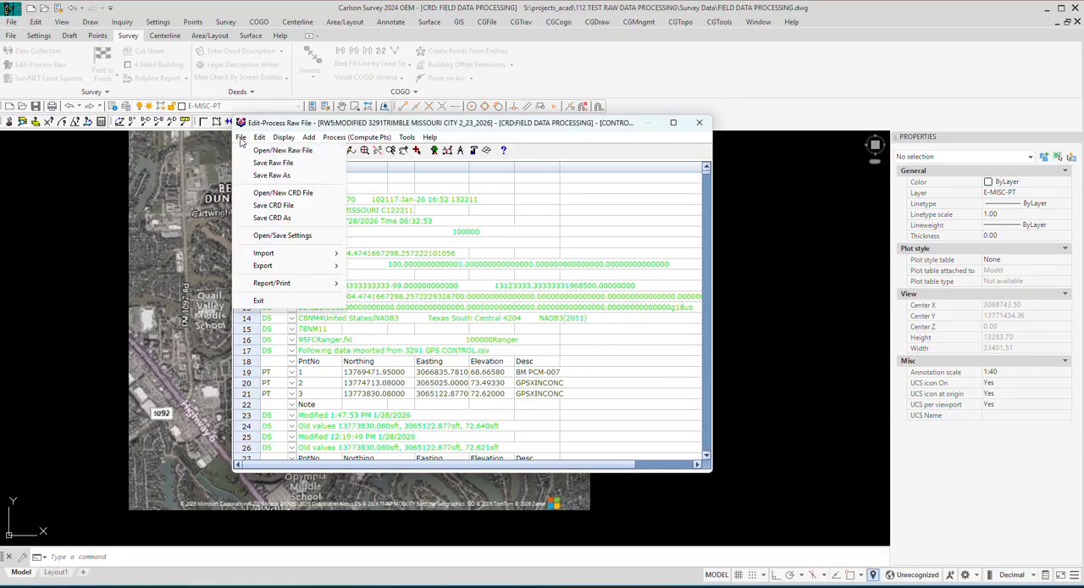
left_click(278, 206)
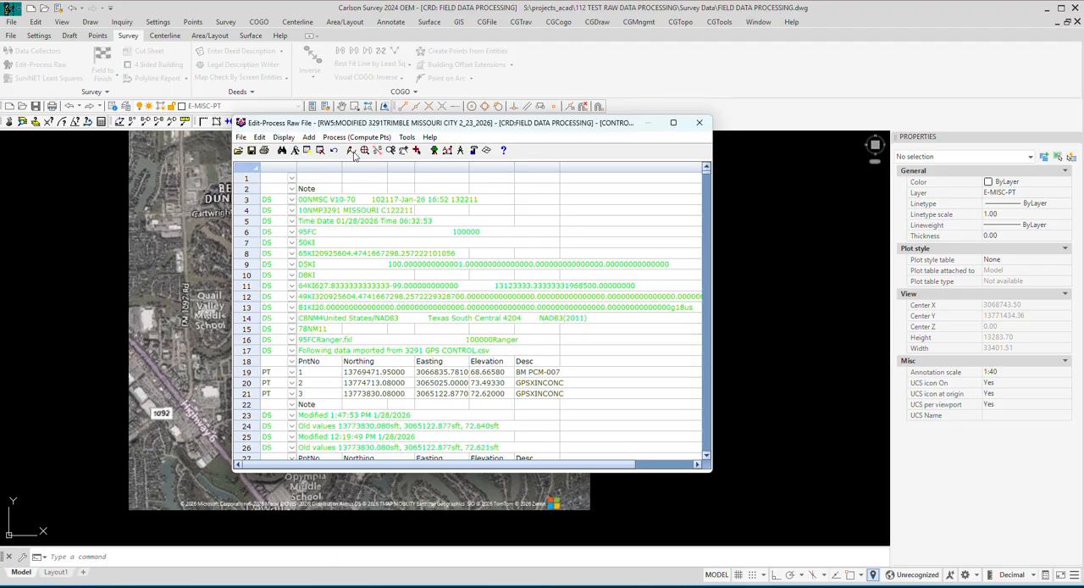
left_click(241, 137)
left_click(262, 301)
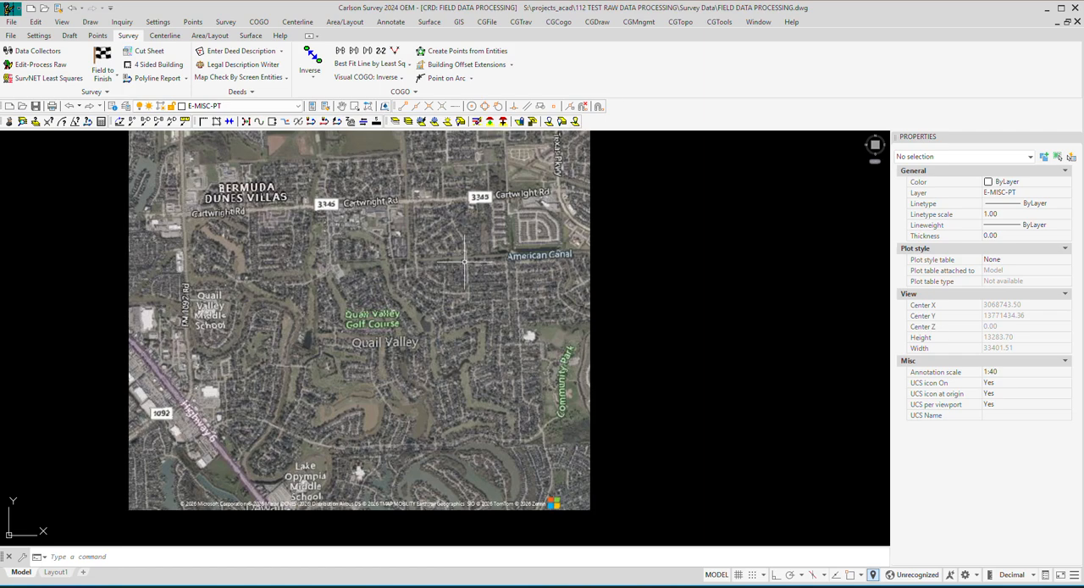